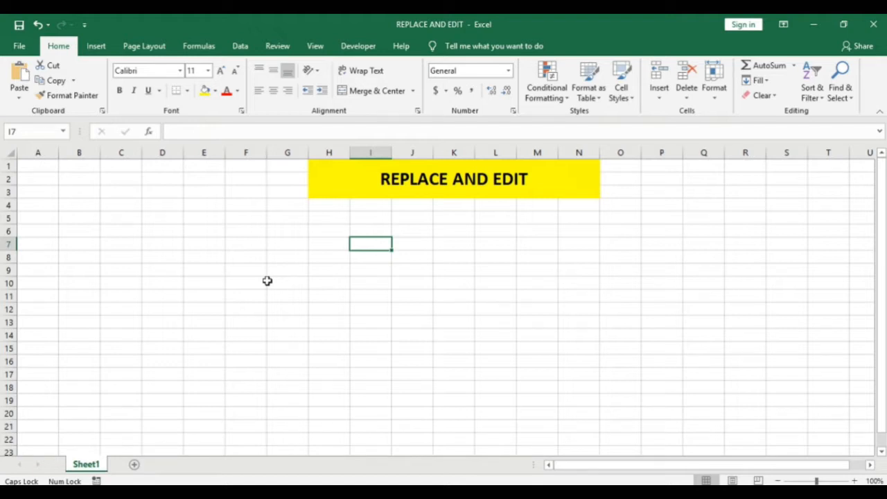
# Enter the text "LET'S EXCELRATE IS OUR YOUTUBE CHANNEL" in cell I7.
pyautogui.write("LET'S")
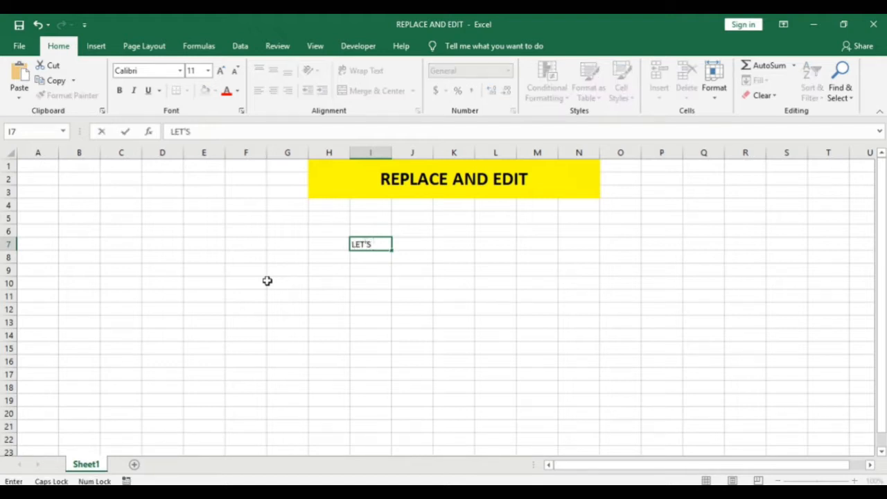
pyautogui.write(' EXCELRATE IS OUR YOUTUBE CHANNEL')
pyautogui.press('Return')
pyautogui.press('Up')
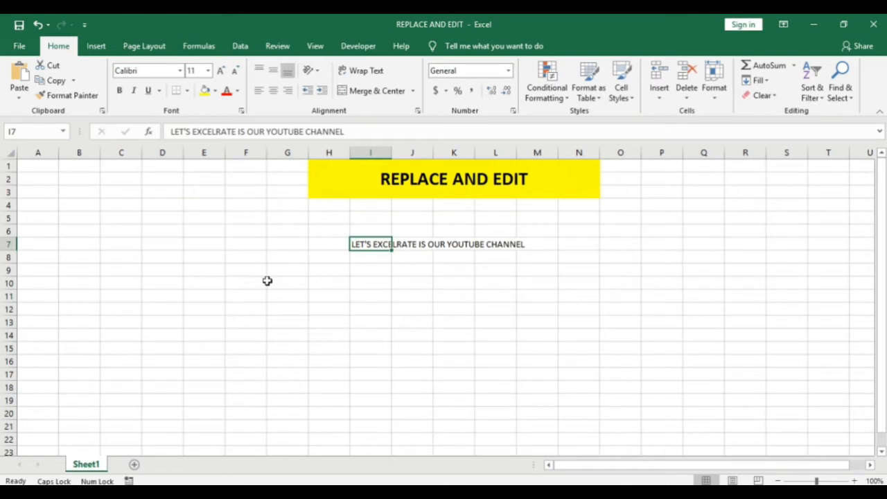
# Enter the numbers 1, 2 and 3 in cells I8 to I10, directly below the sentence.
pyautogui.press('Down')
pyautogui.write('1')
pyautogui.press('Return')
pyautogui.write('2')
pyautogui.press('Return')
pyautogui.write('3')
pyautogui.press('Return')
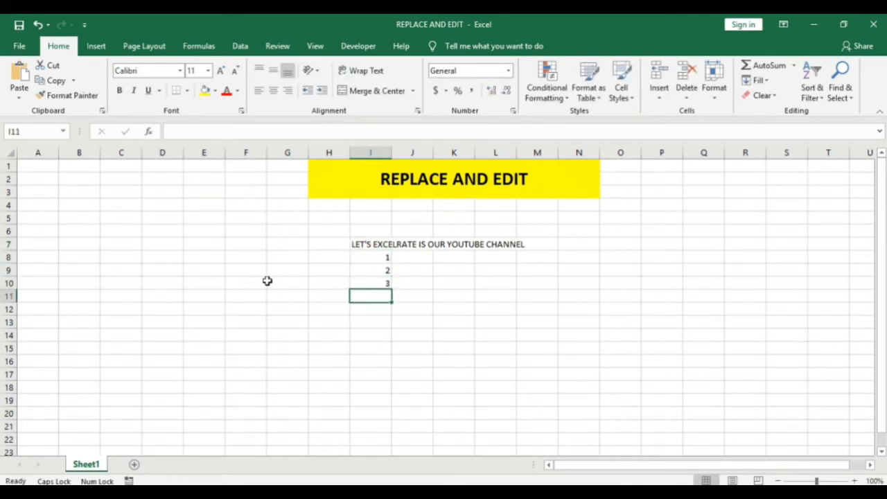
# Replace the numbers in cells I8 to I10 by overwriting them with 7, 8 and 9.
pyautogui.press('Up')
pyautogui.press('Up')
pyautogui.press('Up')
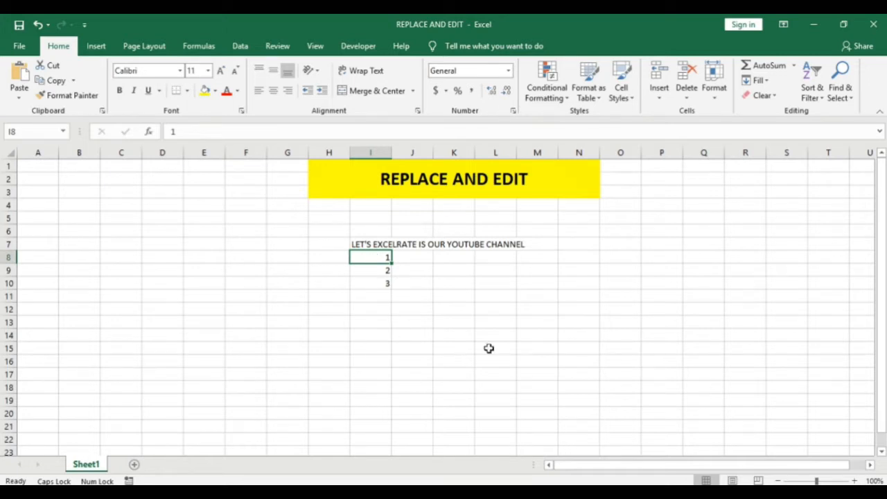
pyautogui.write('7')
pyautogui.press('Return')
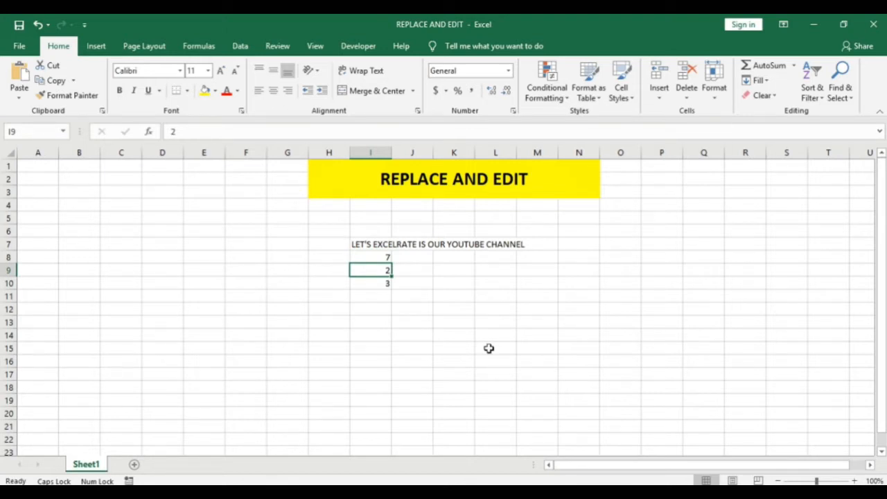
pyautogui.write('8')
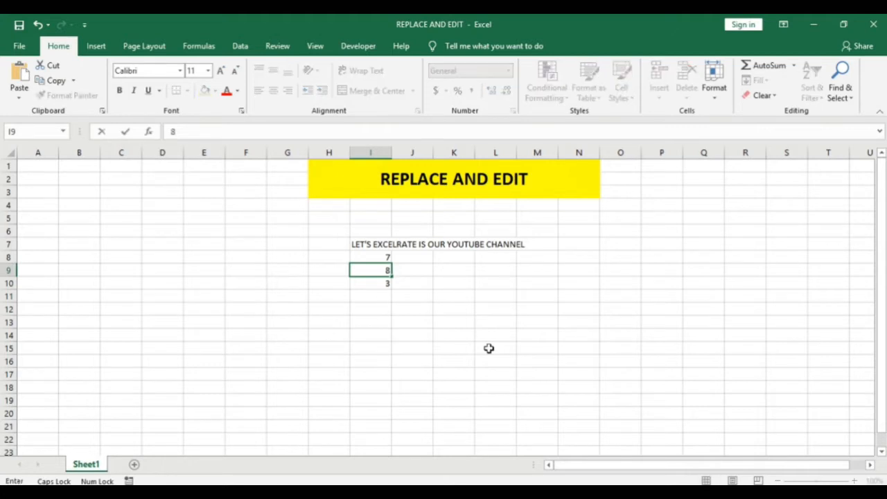
pyautogui.press('Return')
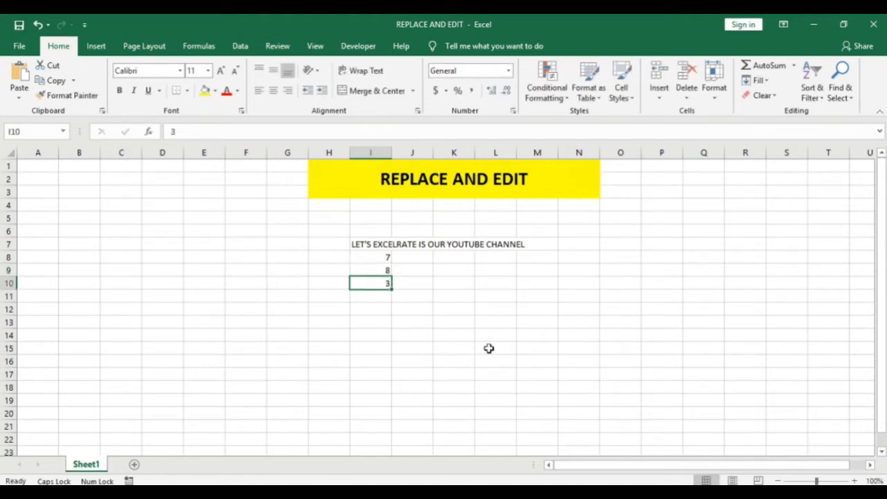
pyautogui.write('9')
pyautogui.press('Return')
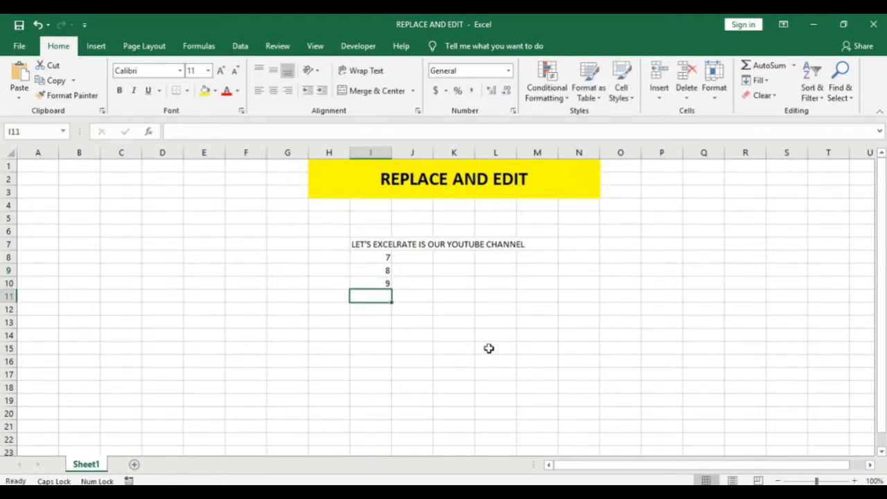
# Overwrite the sentence in cell I7 with "Hi" and undo the replacement.
pyautogui.press('Up')
pyautogui.press('Up')
pyautogui.press('Up')
pyautogui.press('Up')
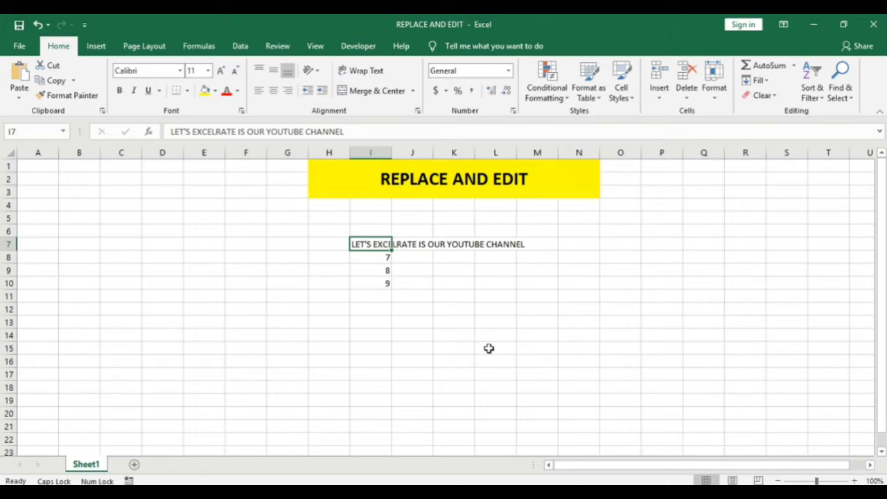
pyautogui.write('N')
pyautogui.press('Escape')
pyautogui.write('Hi')
pyautogui.press('Return')
pyautogui.press('Up')
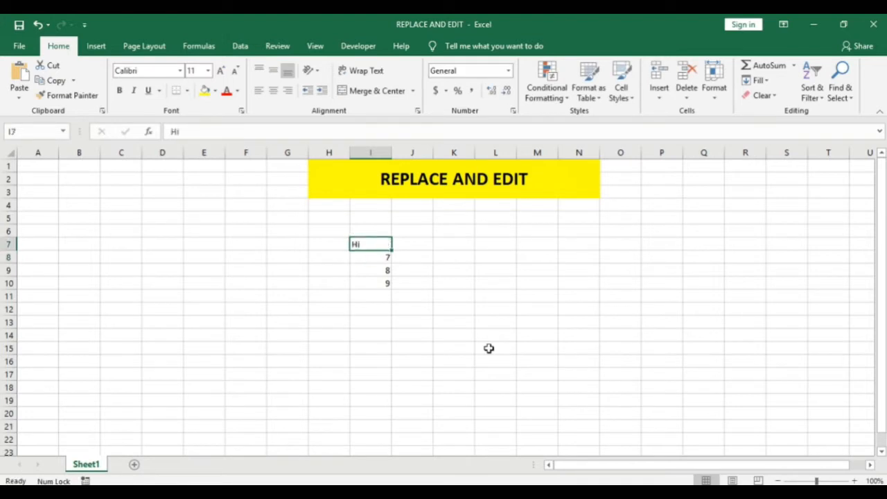
pyautogui.hotkey('ctrl', 'z')
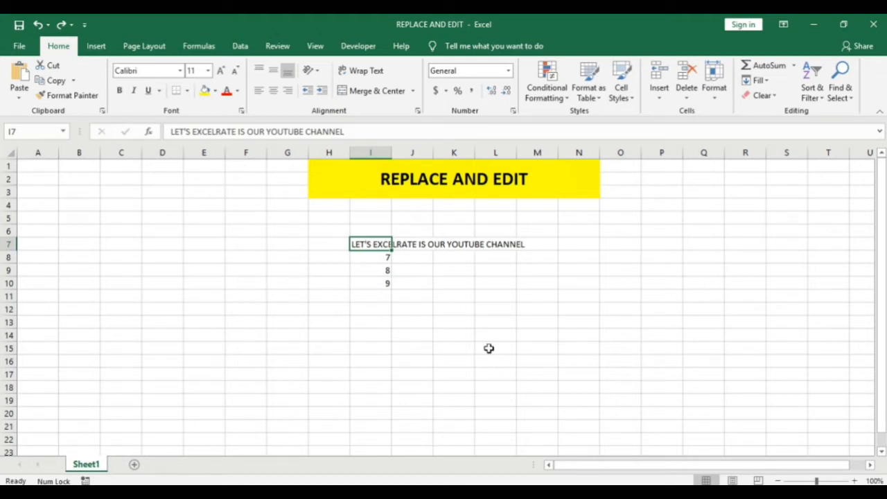
# Format the numbers below the sentence: bold for I8, italic for I9 and underline for I10.
pyautogui.press('Down')
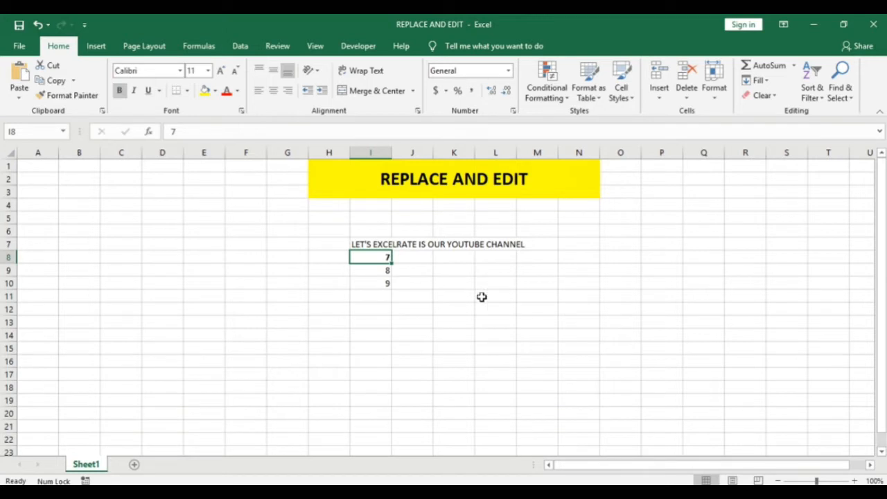
pyautogui.press('Down')
pyautogui.hotkey('ctrl', 'i')
pyautogui.press('Down')
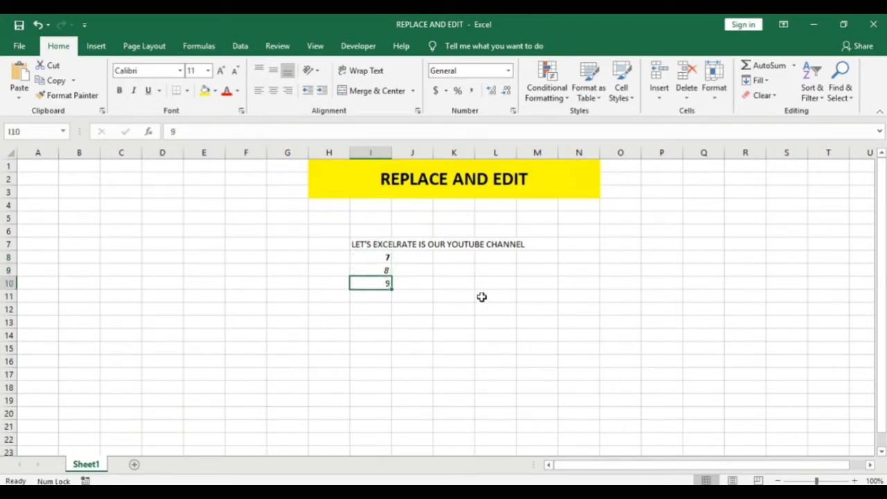
pyautogui.hotkey('ctrl', 'u')
# Give cell I7 a light grey theme fill colour and make its text bold.
pyautogui.press('Up')
pyautogui.press('Up')
pyautogui.press('Up')
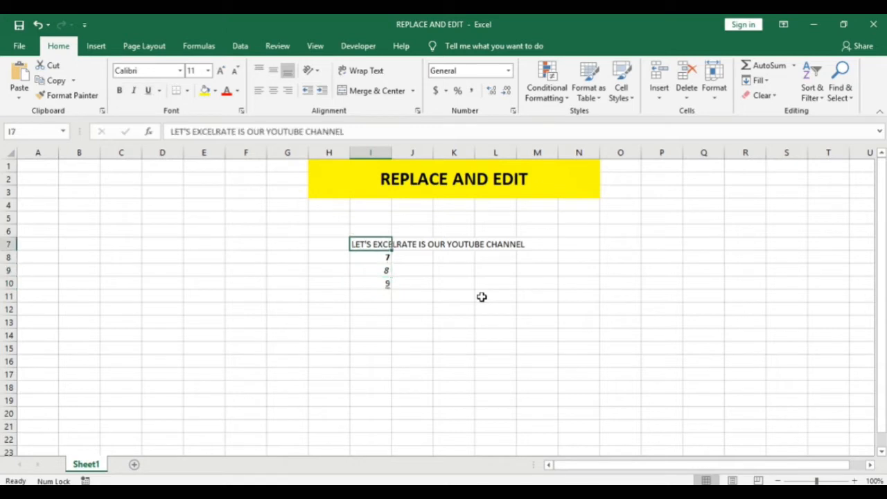
pyautogui.click(205, 91)
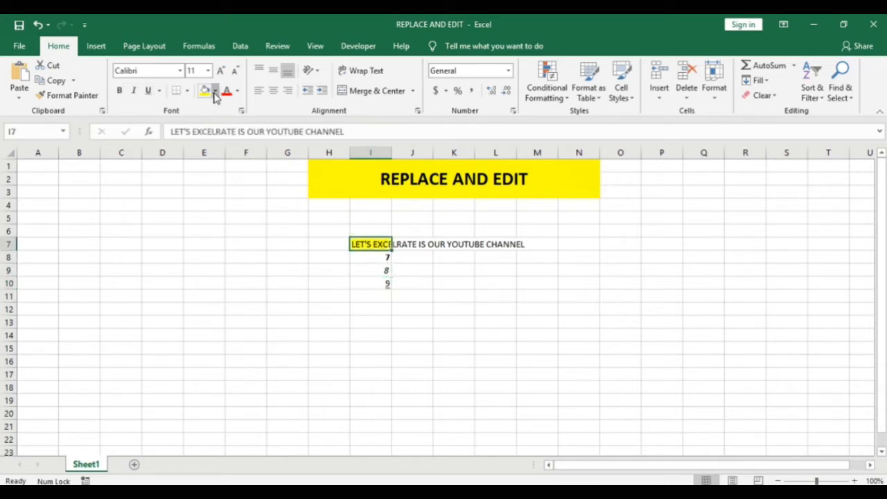
pyautogui.click(214, 95)
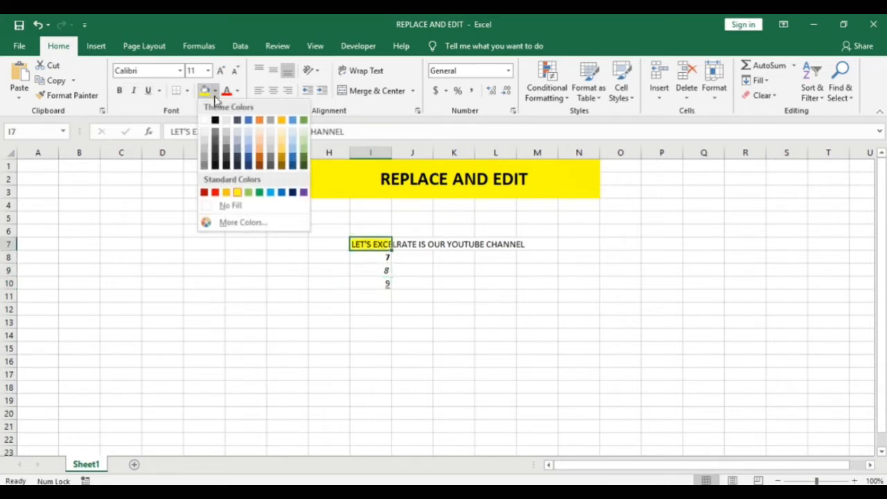
pyautogui.click(275, 148)
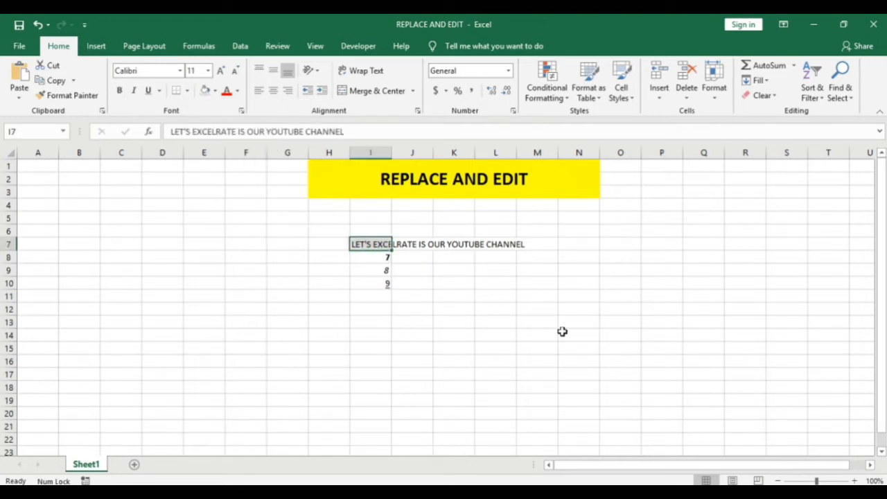
pyautogui.hotkey('ctrl', 'b')
pyautogui.press('Down')
pyautogui.press('Down')
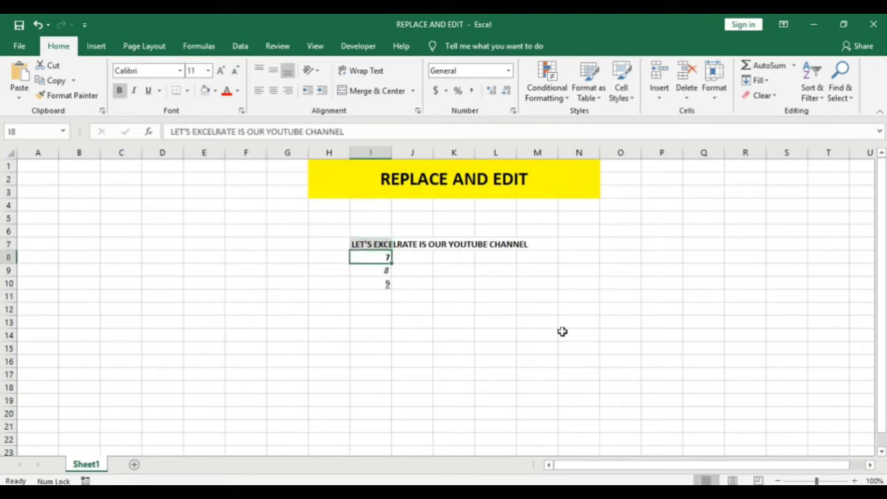
pyautogui.press('Up')
pyautogui.press('Up')
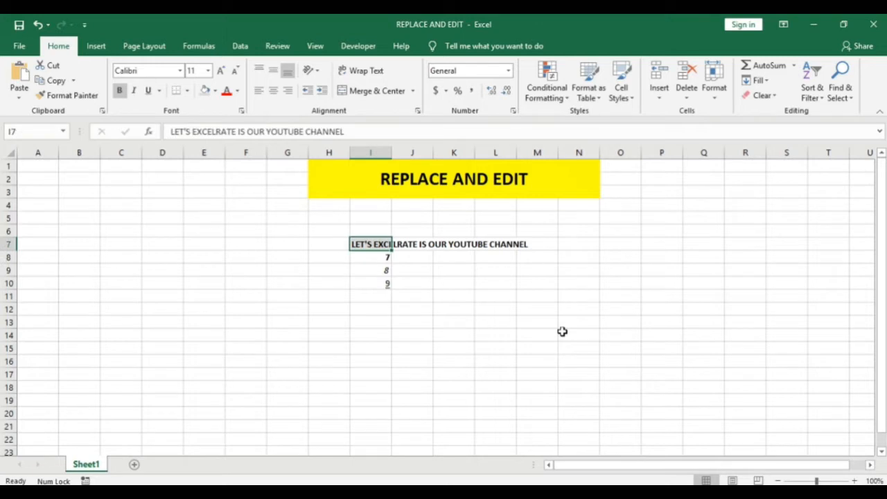
# Overwrite the formatted numbers in cells I8 to I10 with 1, 2 and 3.
pyautogui.press('Down')
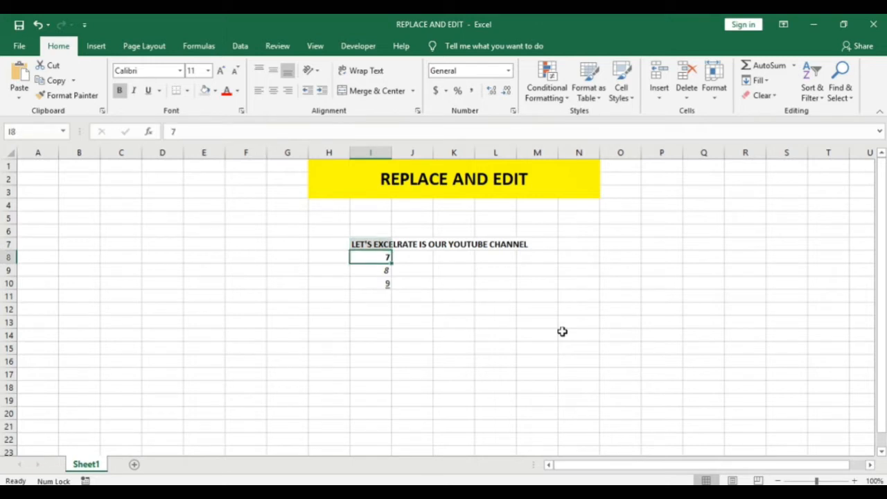
pyautogui.write('1')
pyautogui.press('Return')
pyautogui.write('2')
pyautogui.press('Return')
pyautogui.write('3')
pyautogui.press('Return')
# Move the contents of cell I10 onto I8, accept replacing the existing data, and undo the move.
pyautogui.press('Up')
pyautogui.press('Up')
pyautogui.press('Up')
pyautogui.click(377, 285)
pyautogui.moveTo(379, 290); pyautogui.dragTo(394, 271)
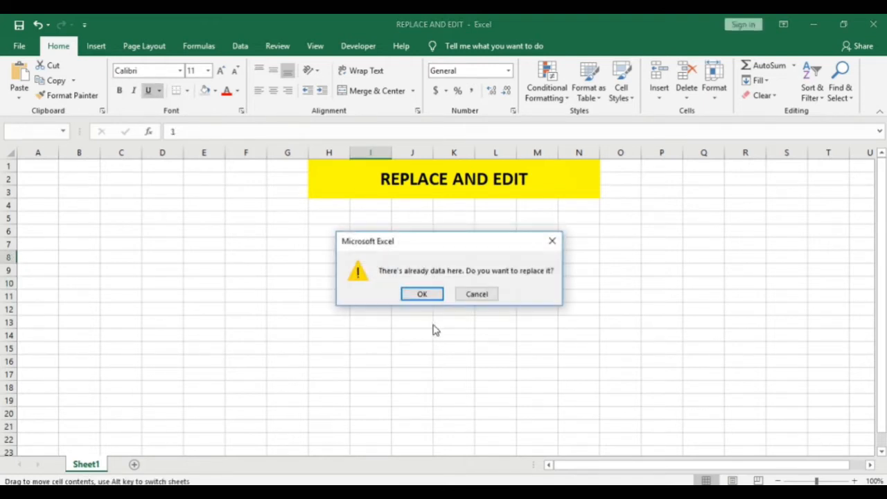
pyautogui.click(422, 294)
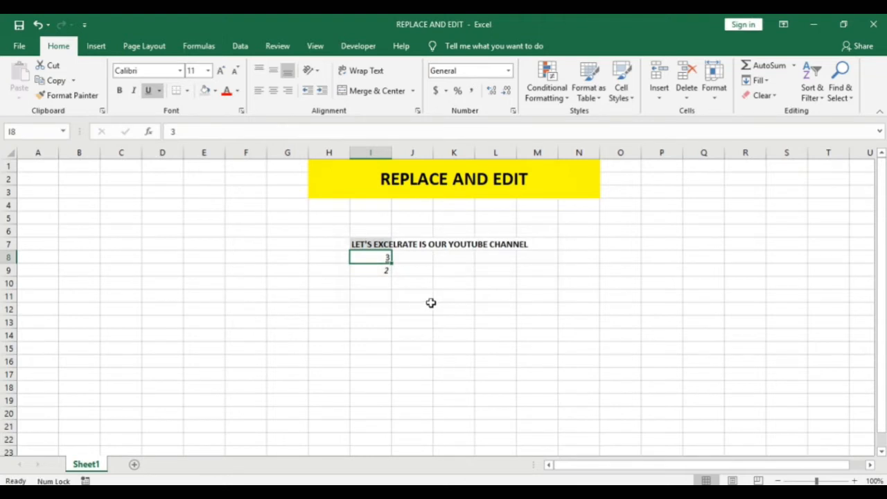
pyautogui.hotkey('ctrl', 'z')
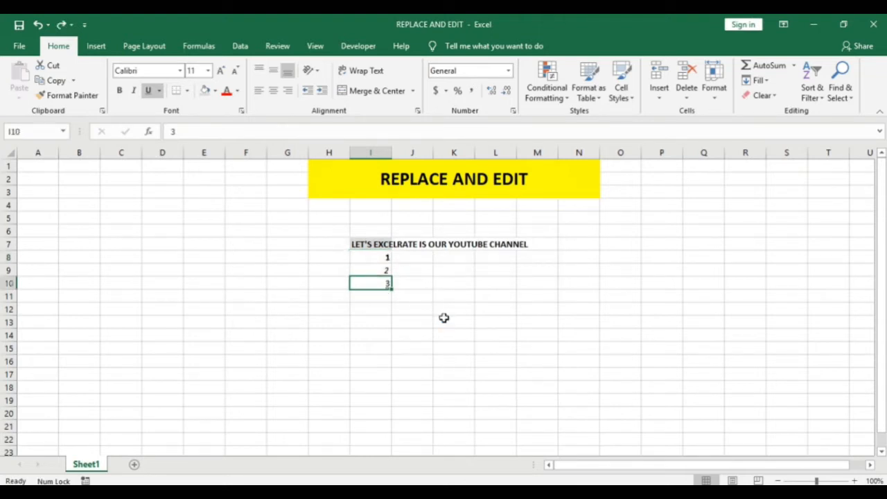
# Copy cell I10, paste it over cell I8, and undo the paste.
pyautogui.hotkey('ctrl', 'c')
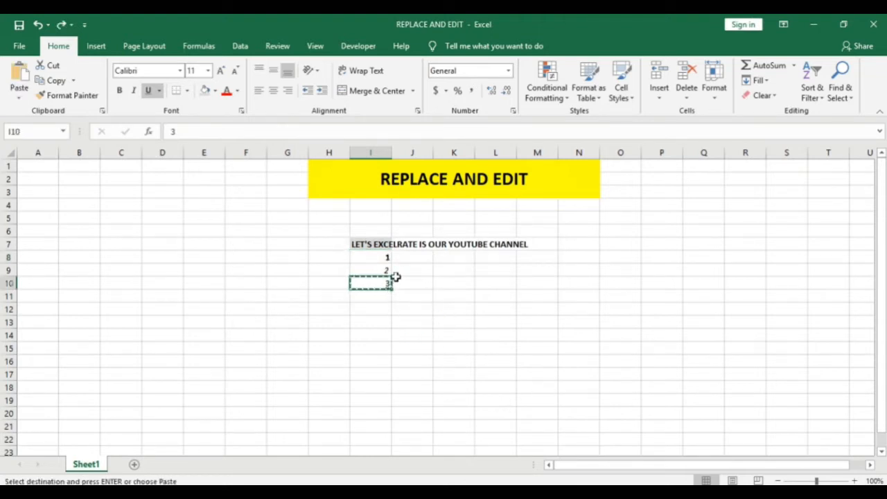
pyautogui.press('Up')
pyautogui.press('Up')
pyautogui.press('Return')
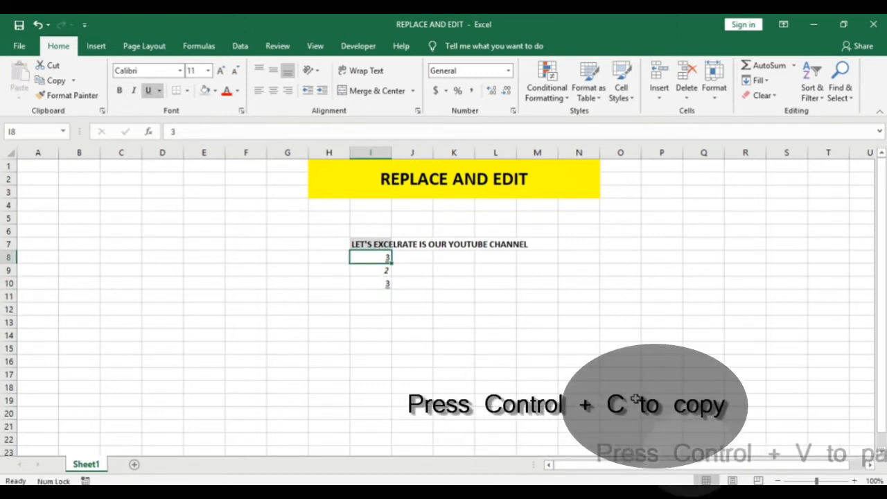
pyautogui.hotkey('ctrl', 'z')
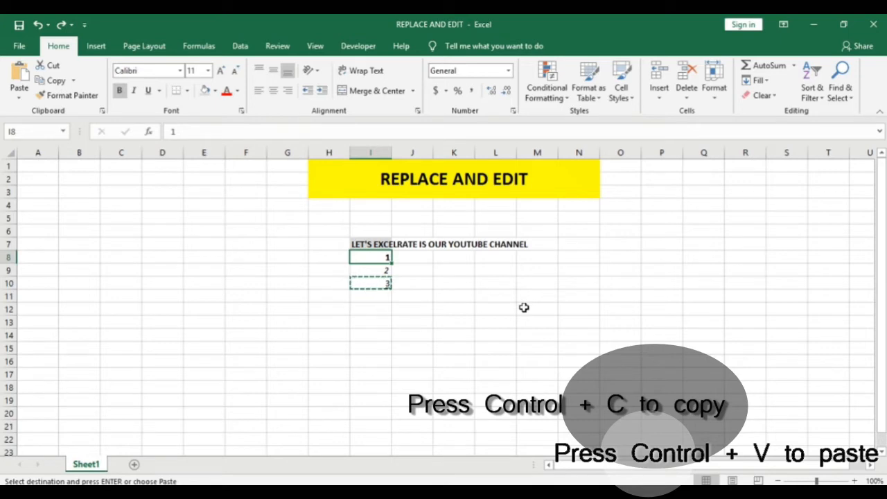
# Overwrite the value in cell I8 with 5 and undo the entry.
pyautogui.write('5')
pyautogui.press('Return')
pyautogui.press('Up')
pyautogui.hotkey('ctrl', 'z')
# Replace the value in cell I8 with 5, keeping the cell's bold formatting.
pyautogui.press('Down')
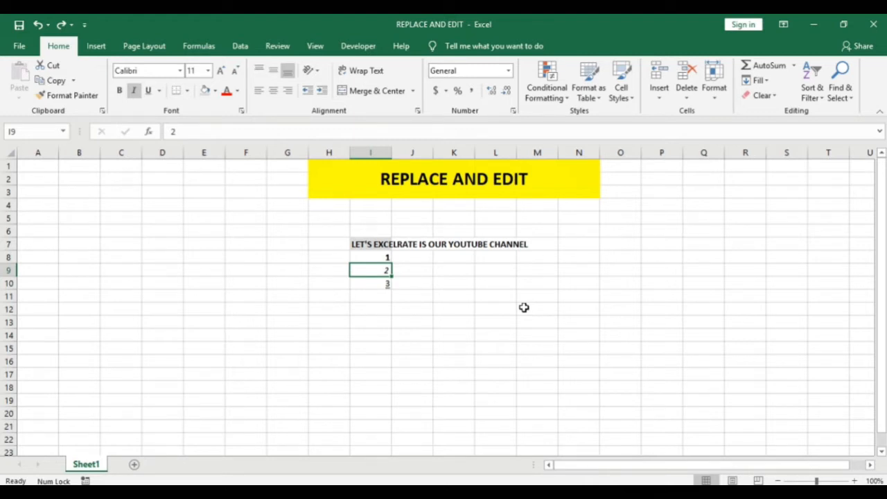
pyautogui.press('Up')
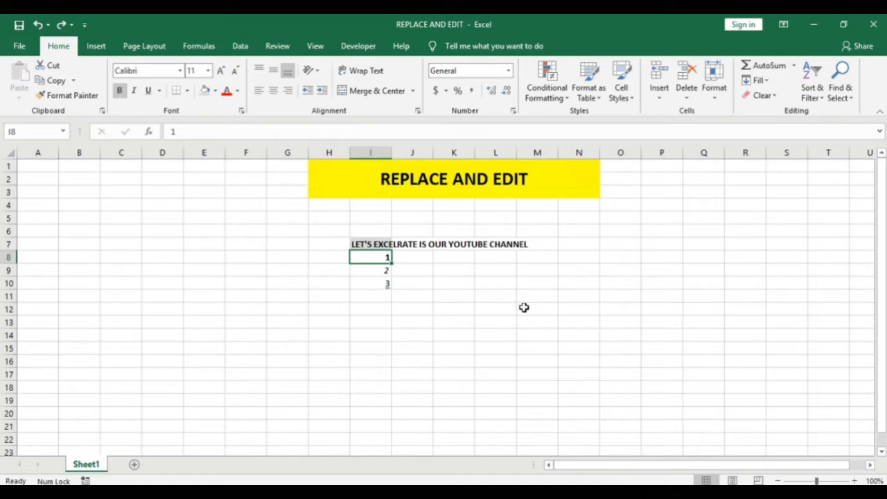
pyautogui.write('5')
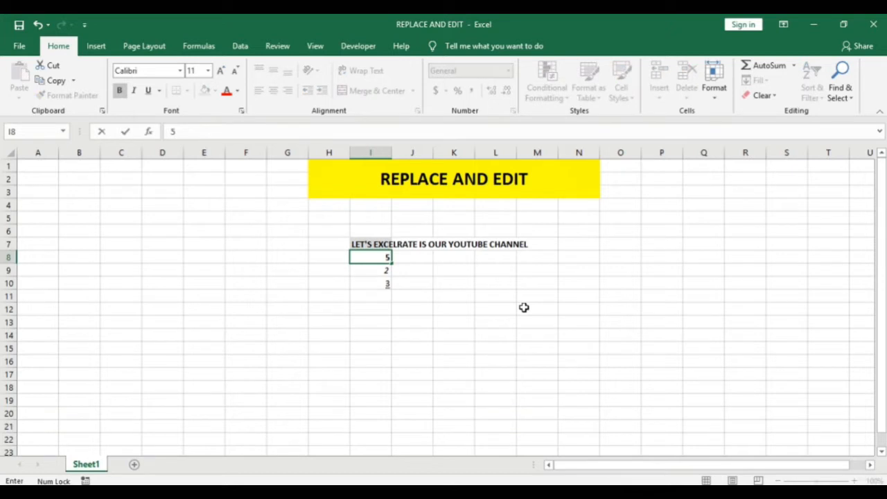
pyautogui.press('Return')
pyautogui.press('Up')
# Paste a copy of cell I10 over the 5 in cell I8 and undo the paste.
pyautogui.press('Down')
pyautogui.press('Down')
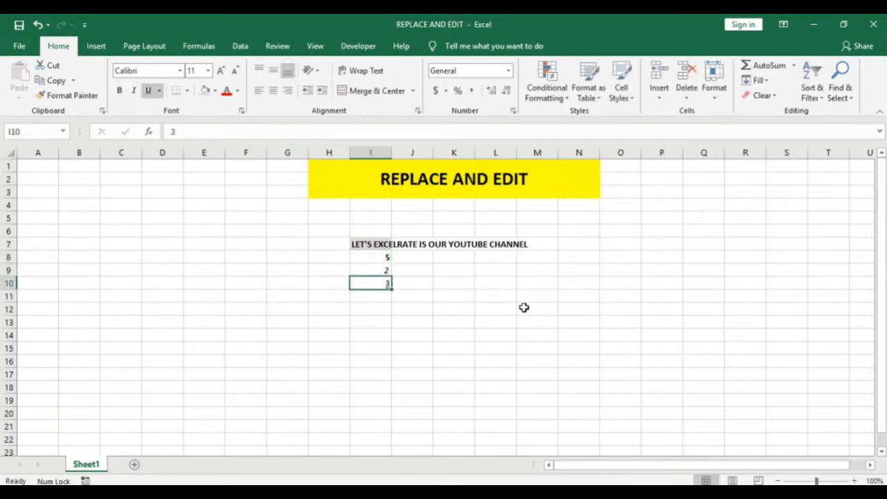
pyautogui.hotkey('ctrl', 'c')
pyautogui.press('Up')
pyautogui.press('Up')
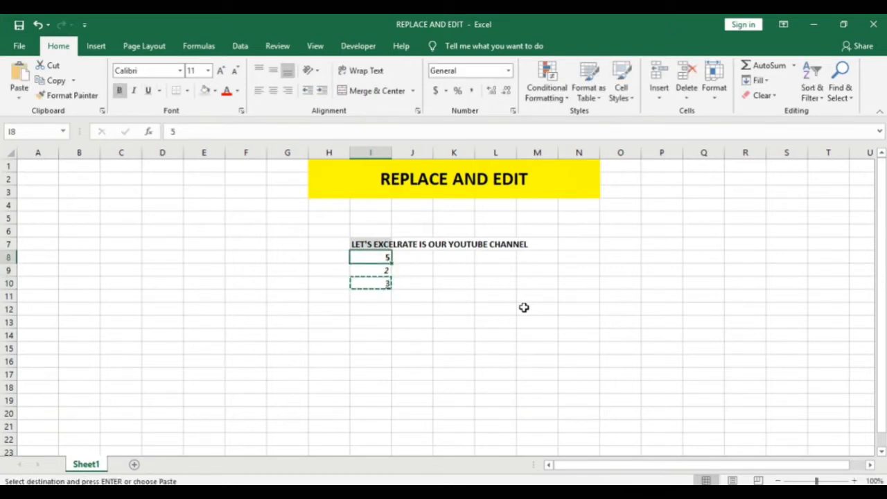
pyautogui.press('Return')
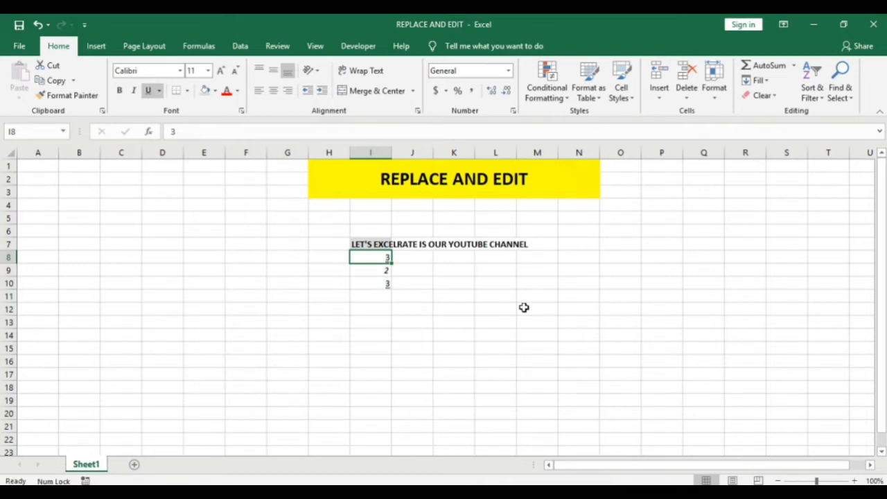
pyautogui.hotkey('ctrl', 'z')
# Move cell I10 onto cell I8, accept replacing the existing data, and undo the move.
pyautogui.press('Down')
pyautogui.press('Down')
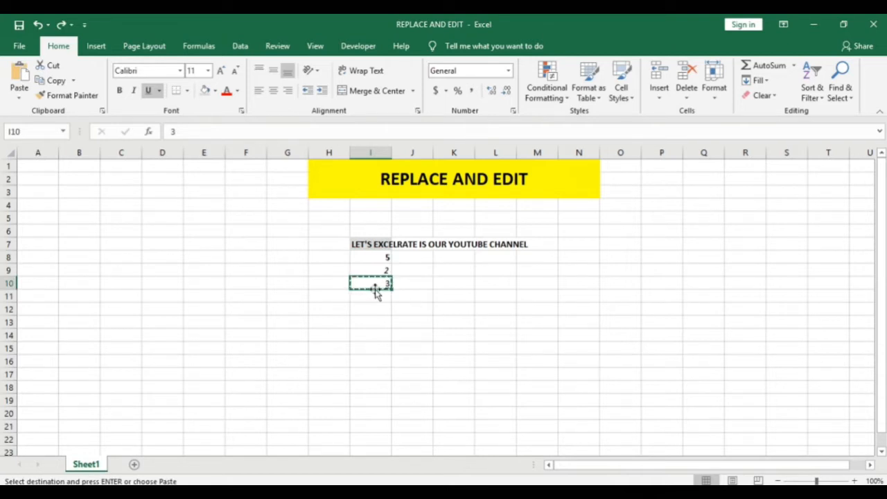
pyautogui.moveTo(382, 291); pyautogui.dragTo(383, 257)
pyautogui.click(437, 296)
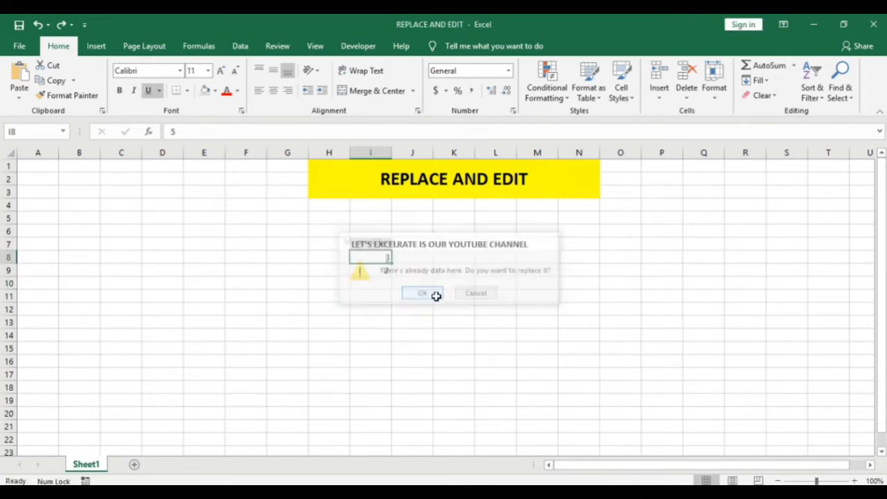
pyautogui.hotkey('ctrl', 'z')
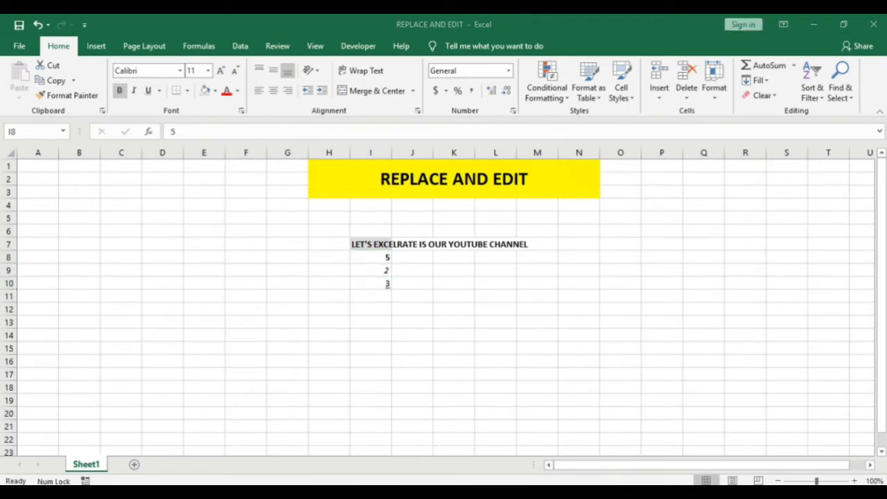
# Remove the bold formatting from the channel sentence in cell I7.
pyautogui.click(383, 256)
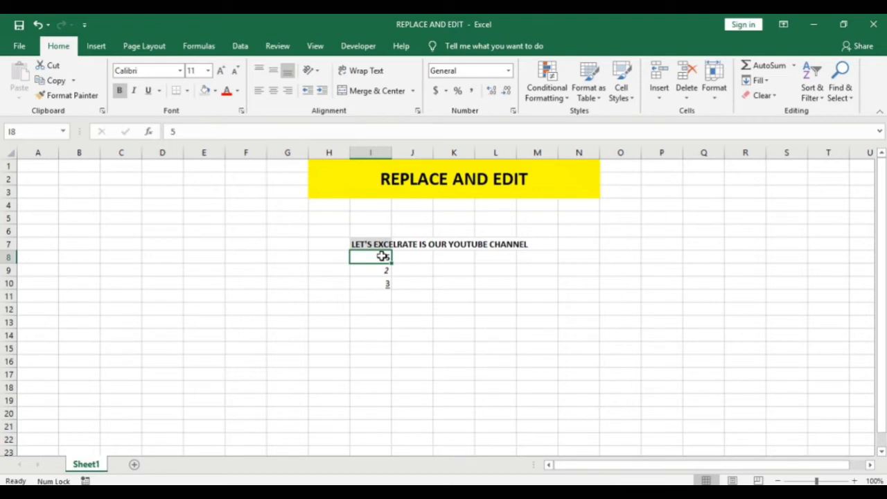
pyautogui.press('Up')
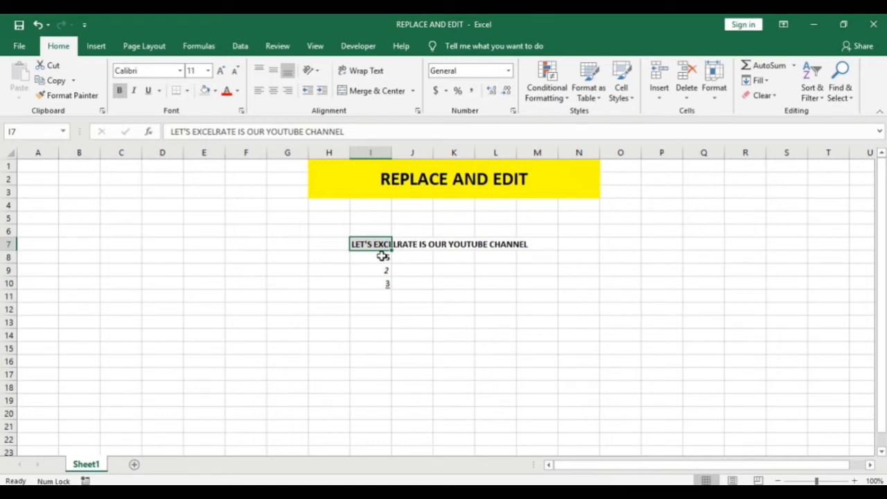
pyautogui.press('F2')
pyautogui.press('Escape')
pyautogui.hotkey('ctrl', 'b')
# Open cell I7 for editing and add a period at the end of its sentence.
pyautogui.press('F2')
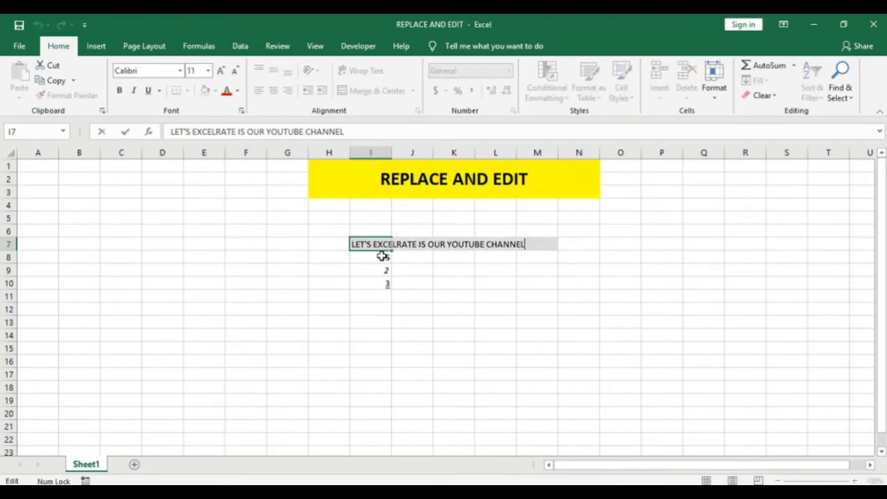
pyautogui.hotkey('ctrl', 'shift', 'Left')
pyautogui.hotkey('ctrl', 'shift', 'Left')
pyautogui.hotkey('ctrl', 'shift', 'Left')
pyautogui.hotkey('ctrl', 'shift', 'Left')
pyautogui.hotkey('ctrl', 'shift', 'Left')
pyautogui.hotkey('ctrl', 'shift', 'Left')
pyautogui.press('End')
pyautogui.write('.')
# Copy the whole sentence in cell I7 and paste it repeatedly at its end until the cell holds eight copies.
pyautogui.hotkey('ctrl', 'shift', 'Left')
pyautogui.hotkey('ctrl', 'shift', 'Left')
pyautogui.hotkey('ctrl', 'shift', 'Left')
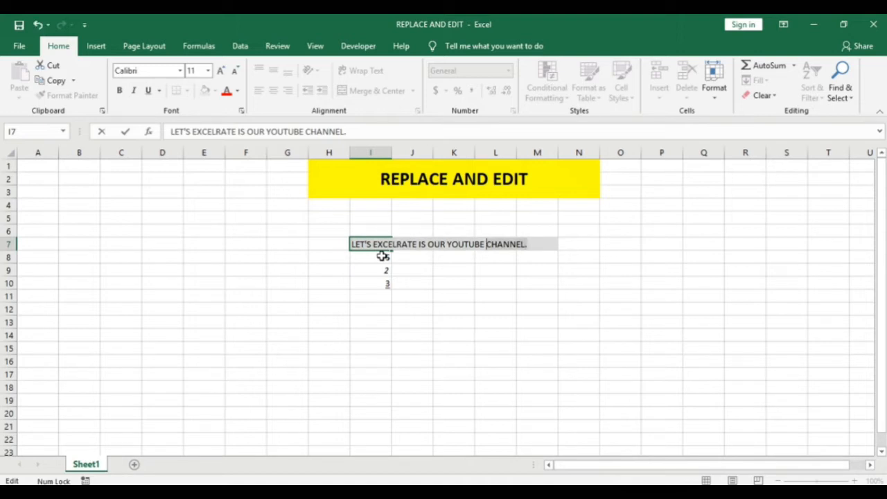
pyautogui.hotkey('ctrl', 'shift', 'Left')
pyautogui.hotkey('ctrl', 'shift', 'Left')
pyautogui.hotkey('ctrl', 'shift', 'Left')
pyautogui.hotkey('ctrl', 'c')
pyautogui.press('End')
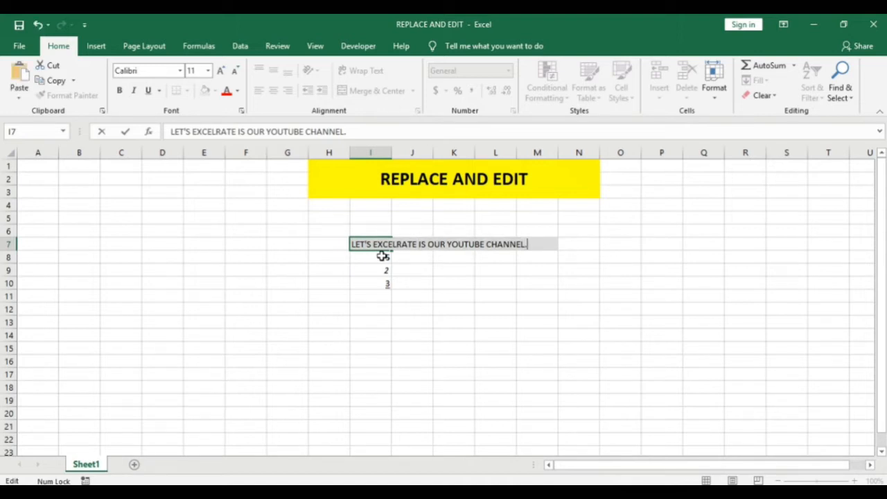
pyautogui.hotkey('ctrl', 'v')
pyautogui.hotkey('ctrl', 'v')
pyautogui.hotkey('ctrl', 'v')
pyautogui.hotkey('ctrl', 'v')
pyautogui.hotkey('ctrl', 'v')
pyautogui.hotkey('ctrl', 'v')
pyautogui.hotkey('ctrl', 'v')
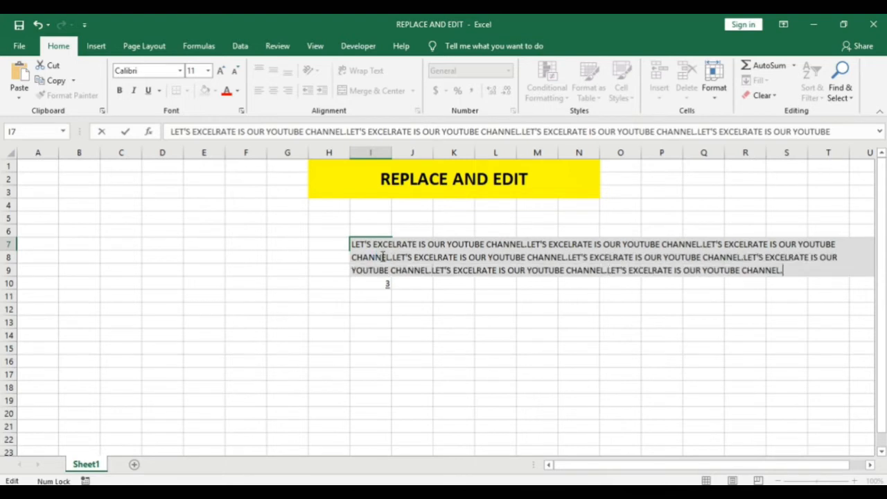
pyautogui.press('Return')
pyautogui.press('Up')
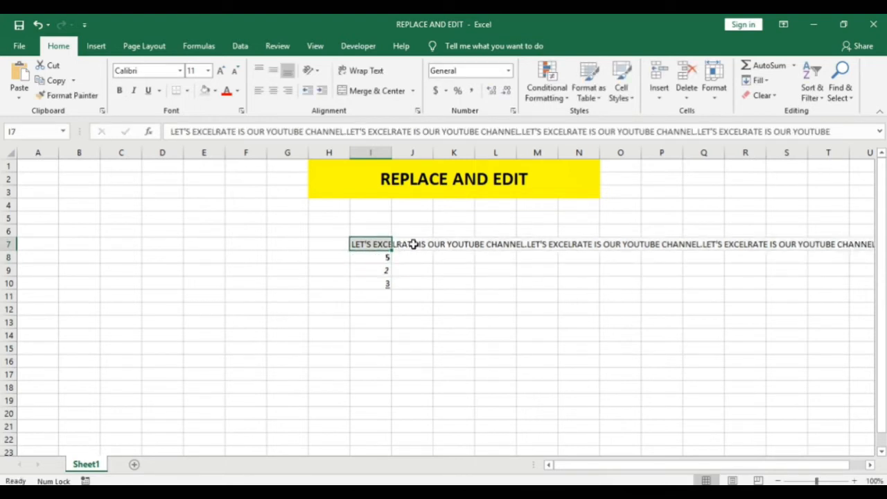
# Enlarge the formula bar to fit the whole text of cell I7 and place the cursor in that text.
pyautogui.click(879, 132)
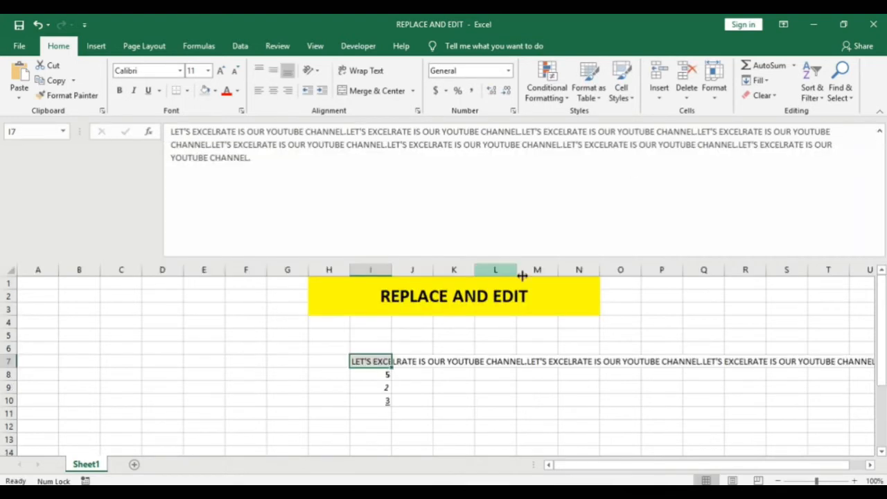
pyautogui.moveTo(586, 258); pyautogui.dragTo(580, 183)
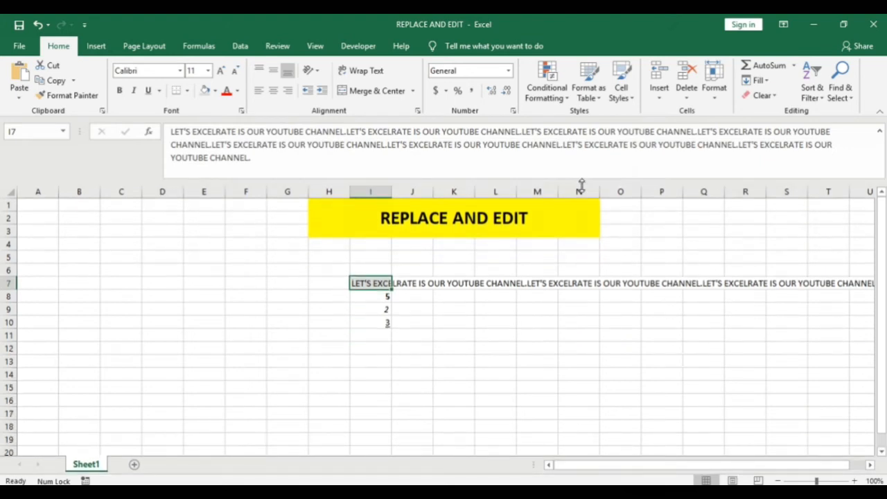
pyautogui.click(525, 350)
pyautogui.click(378, 287)
pyautogui.click(347, 131)
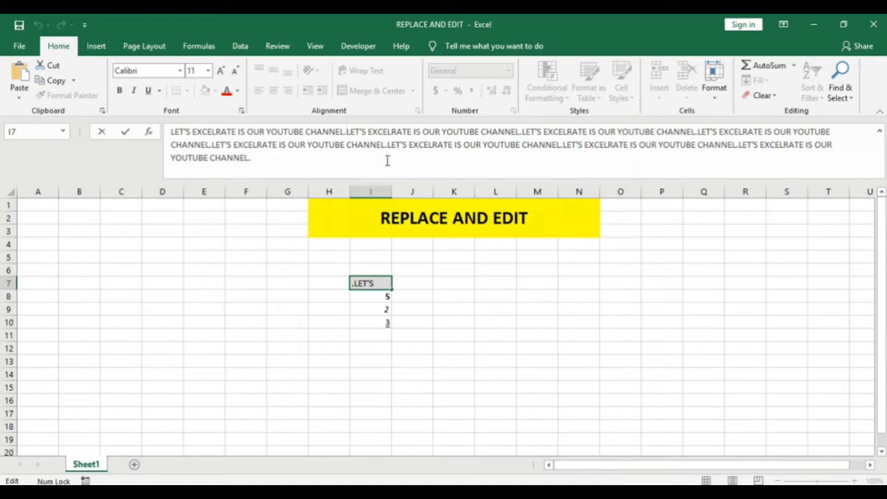
pyautogui.press('Escape')
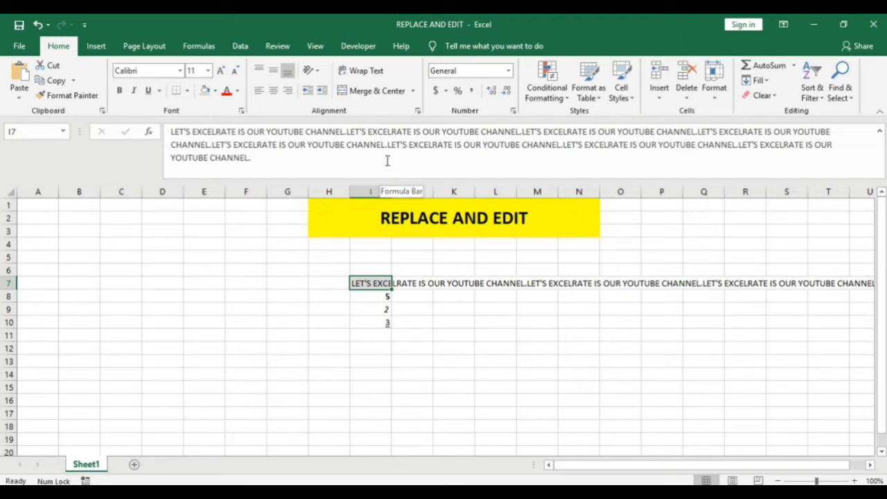
# Edit cell I7 directly in the sheet, inserting 1231321 before the last sentence.
pyautogui.doubleClick(376, 282)
pyautogui.click(567, 296)
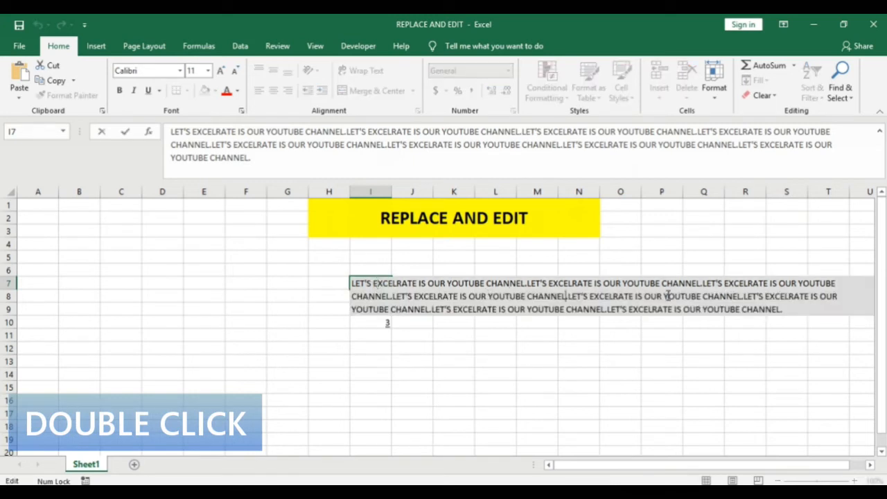
pyautogui.click(765, 296)
pyautogui.click(604, 309)
pyautogui.write('1232121')
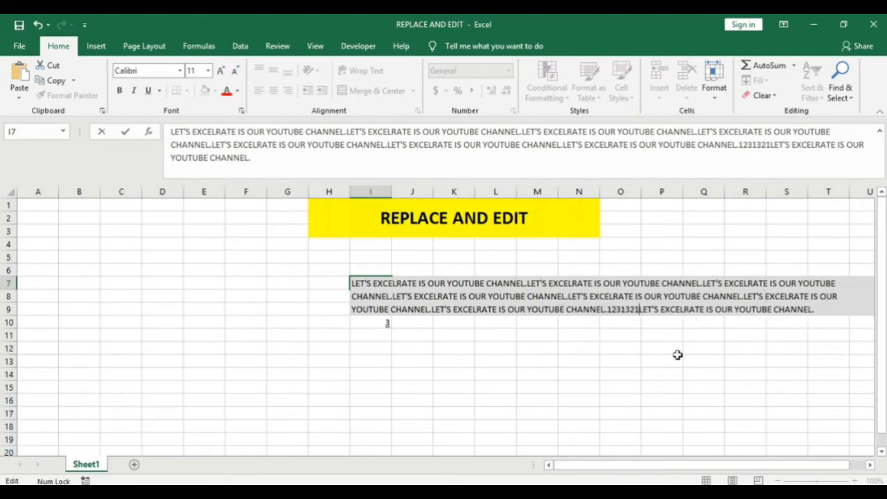
pyautogui.press('Return')
pyautogui.press('Up')
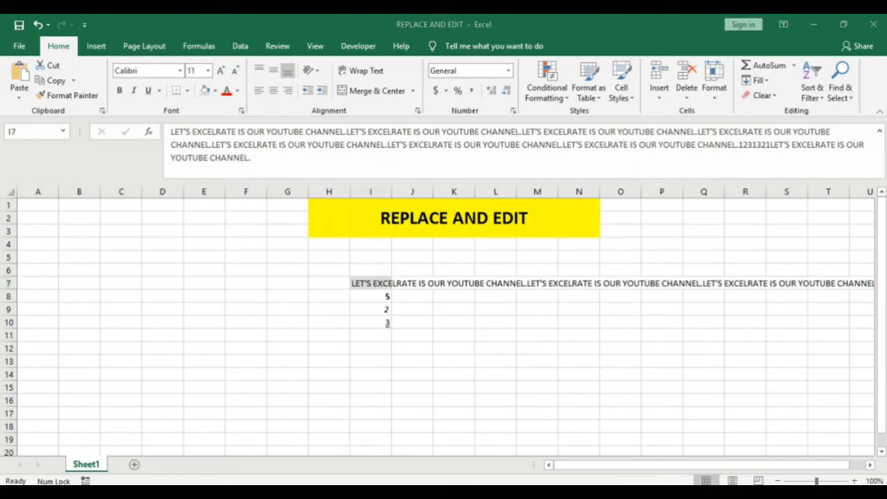
# Edit cell I8 in place, appending another 5 to make its value 55.
pyautogui.click(353, 285)
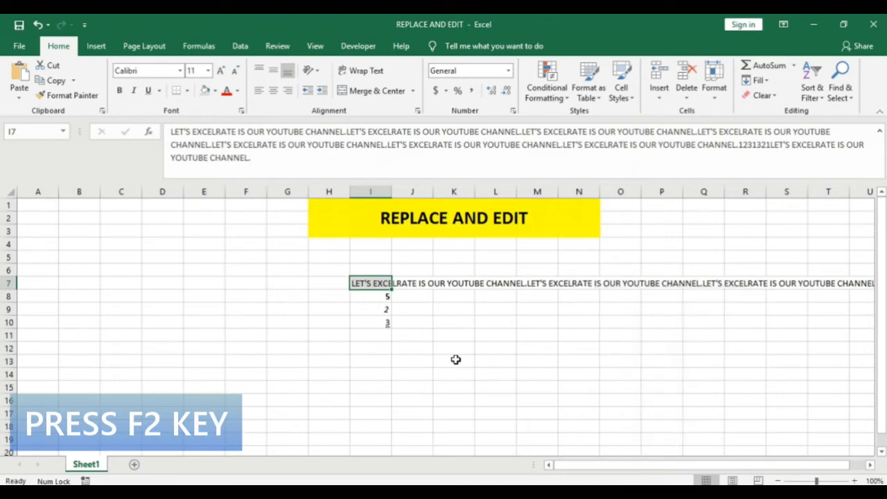
pyautogui.press('Down')
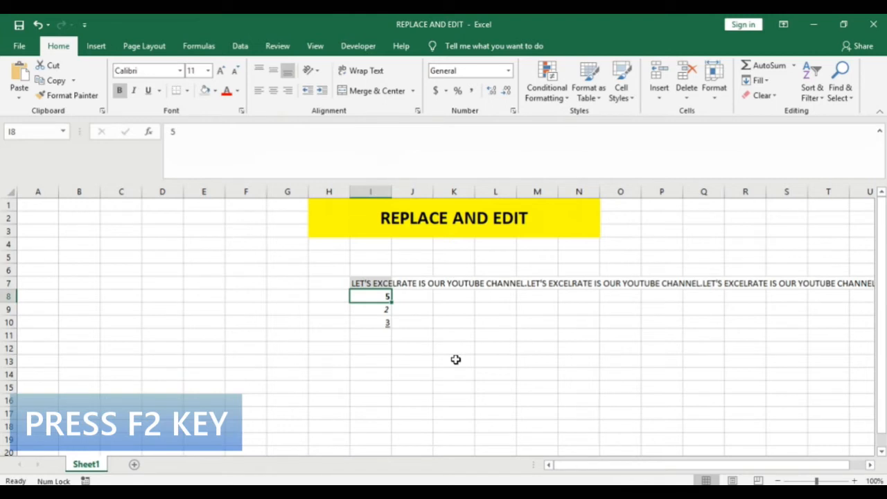
pyautogui.press('F2')
pyautogui.write('5')
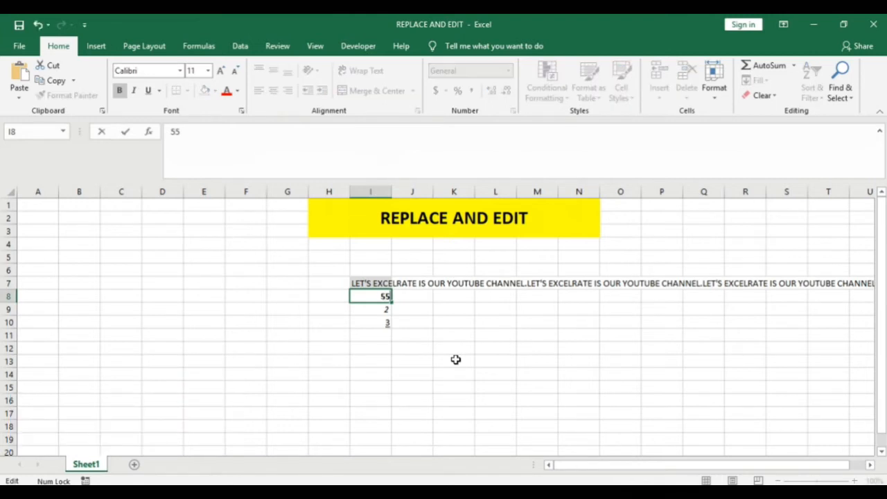
pyautogui.press('Return')
pyautogui.press('Up')
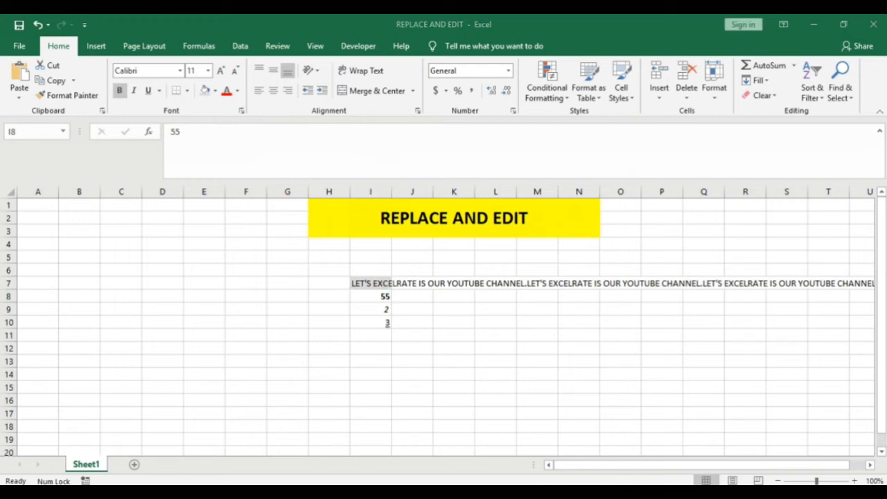
# Delete 1231321 from the text of cell I7 by editing it in the formula bar.
pyautogui.click(369, 282)
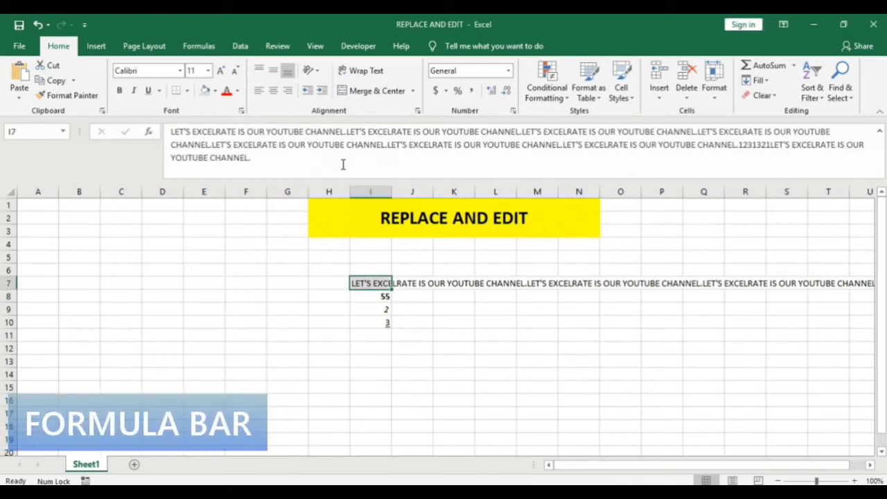
pyautogui.click(429, 153)
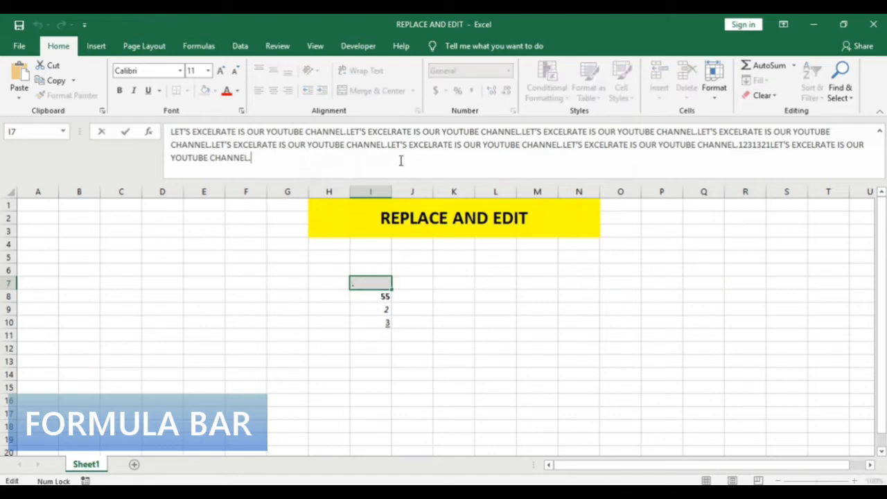
pyautogui.click(740, 144)
pyautogui.hotkey('shift', 'Right')
pyautogui.hotkey('shift', 'Right')
pyautogui.hotkey('shift', 'Right')
pyautogui.hotkey('shift', 'Right')
pyautogui.hotkey('shift', 'Right')
pyautogui.hotkey('shift', 'Right')
pyautogui.hotkey('shift', 'Right')
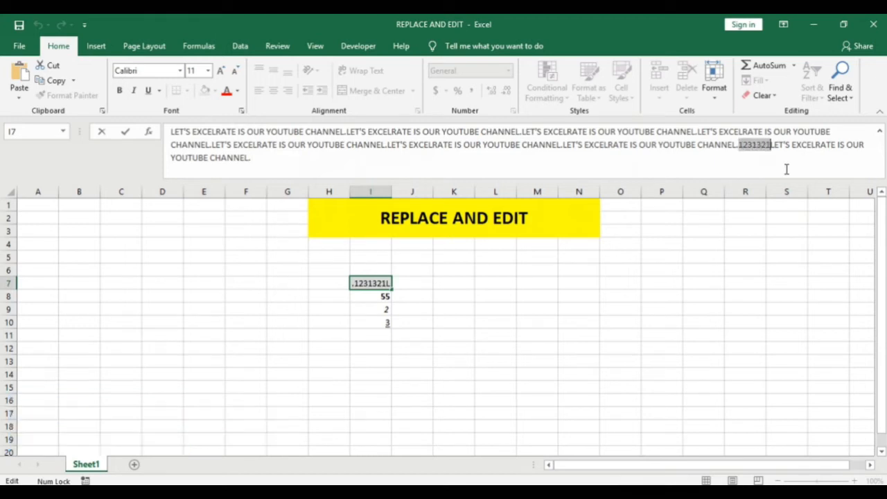
pyautogui.press('BackSpace')
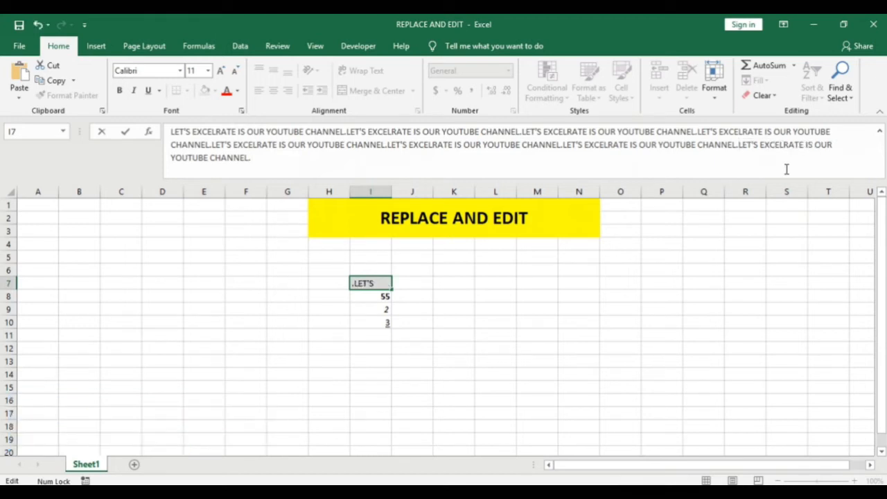
pyautogui.press('Return')
pyautogui.press('Up')
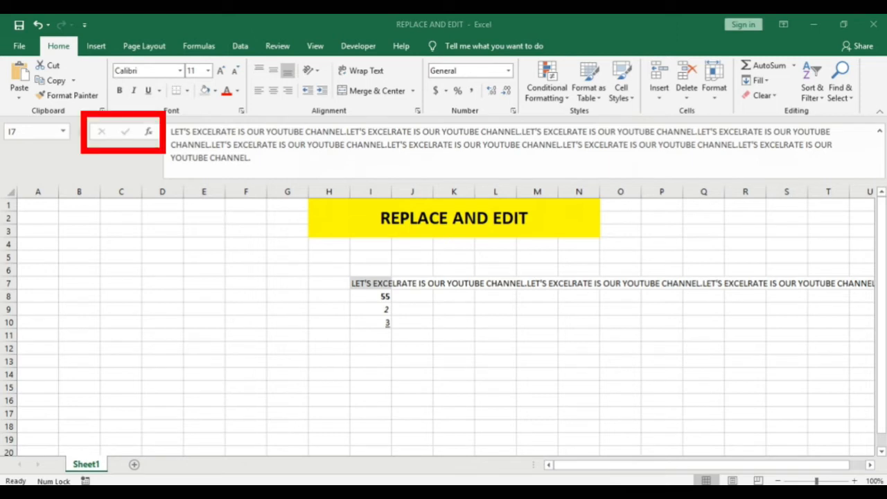
# Append a space and a long digit string beginning 5415165 to the text in cell I7 and discard the edit.
pyautogui.click(381, 285)
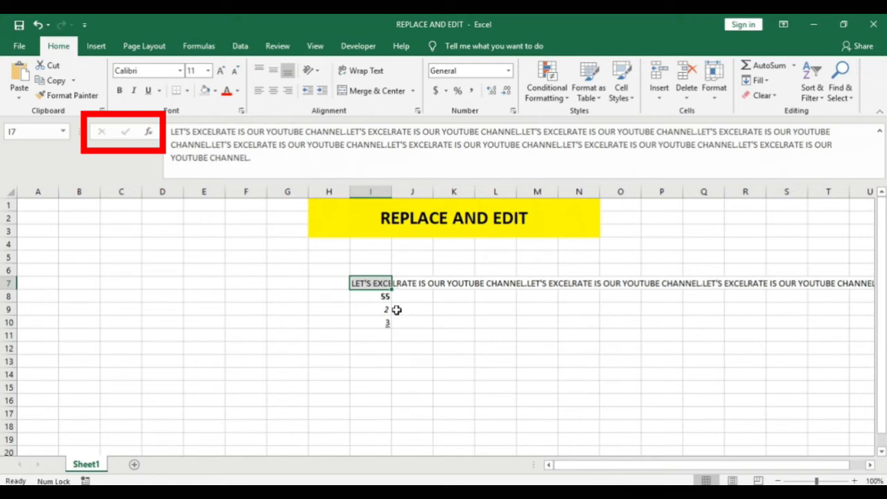
pyautogui.press('F2')
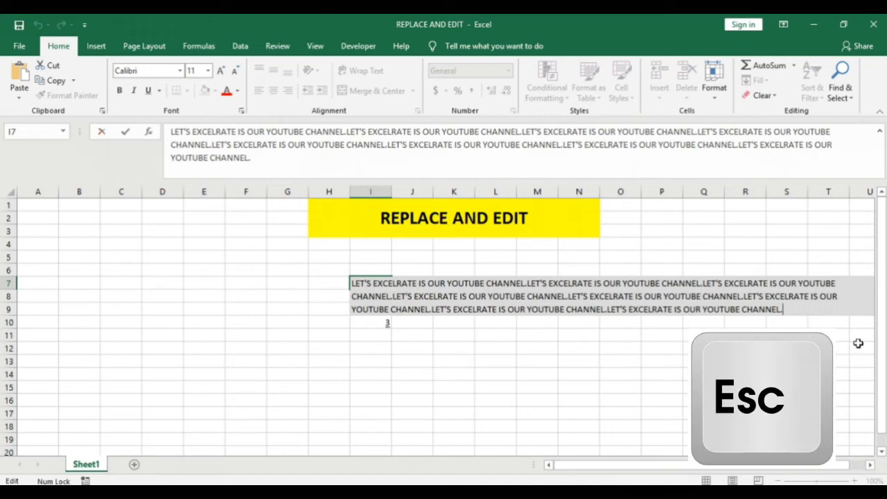
pyautogui.write('5415165465465465465465465465465456')
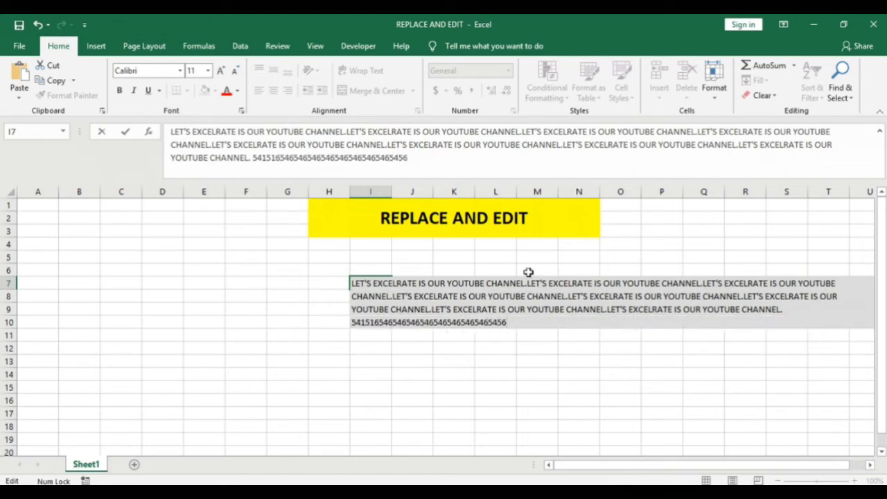
pyautogui.click(102, 134)
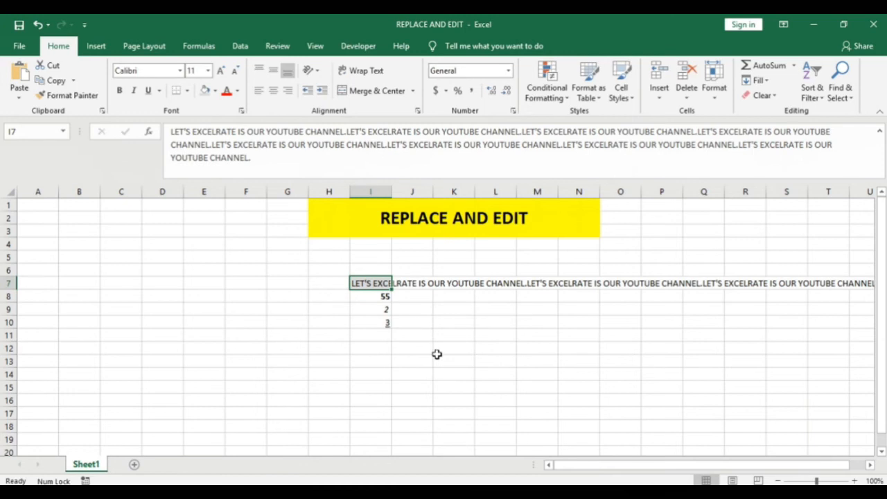
# Append a digit string beginning 21321321 to the text in cell I7 and cancel the edit.
pyautogui.press('F2')
pyautogui.write('213213213213213')
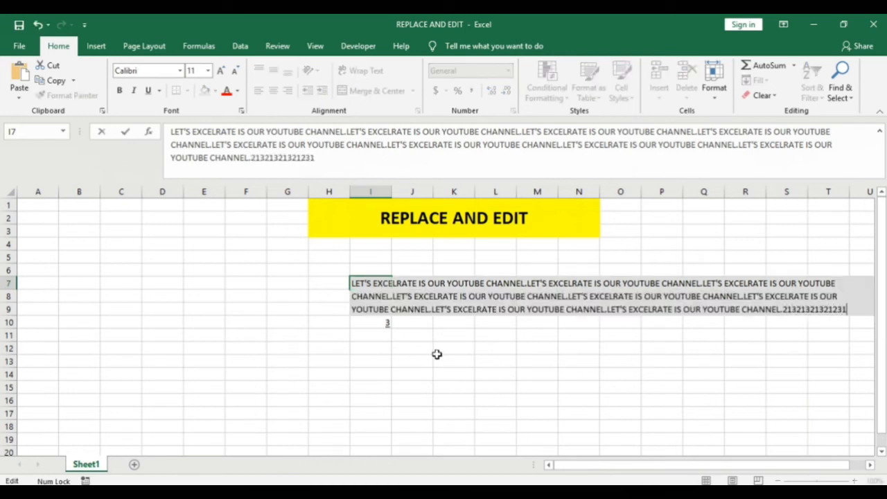
pyautogui.press('Escape')
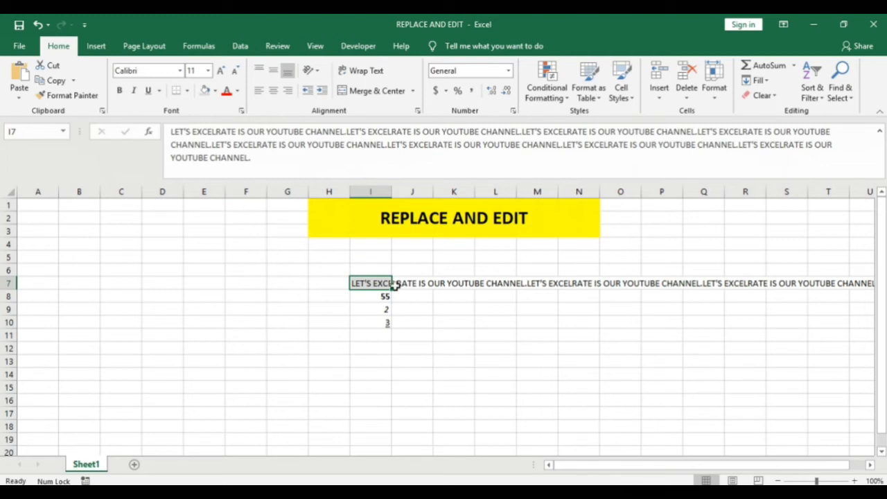
# Append " THIS IS TEST DATA." to the end of the text in cell I7 and accept the edit.
pyautogui.press('F2')
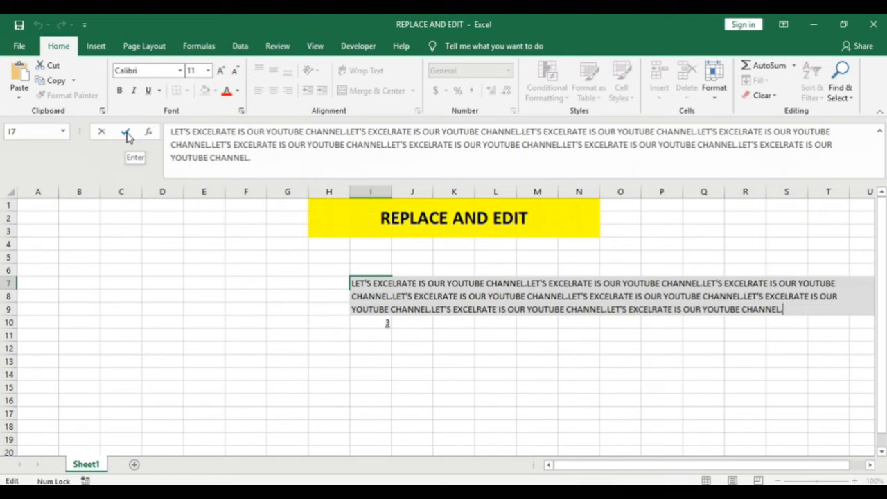
pyautogui.press('capslock')
pyautogui.write('THIS IS TEST V')
pyautogui.press('BackSpace')
pyautogui.write('DATA')
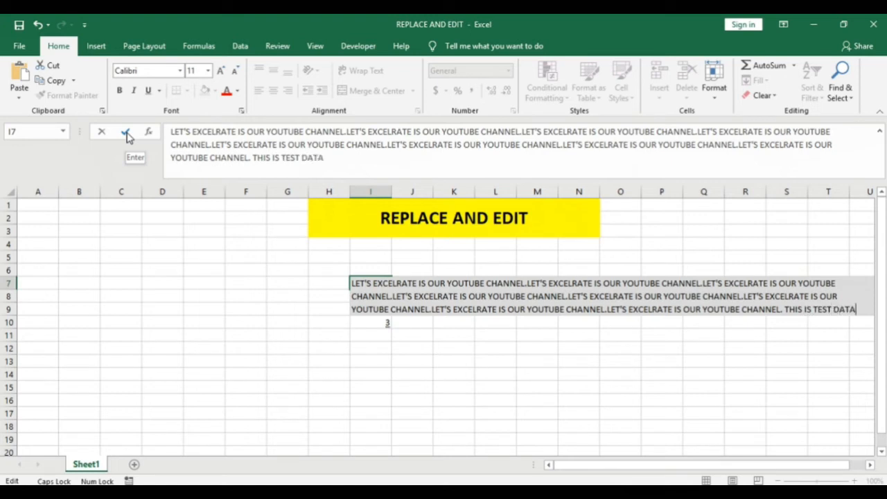
pyautogui.write('.')
pyautogui.click(125, 133)
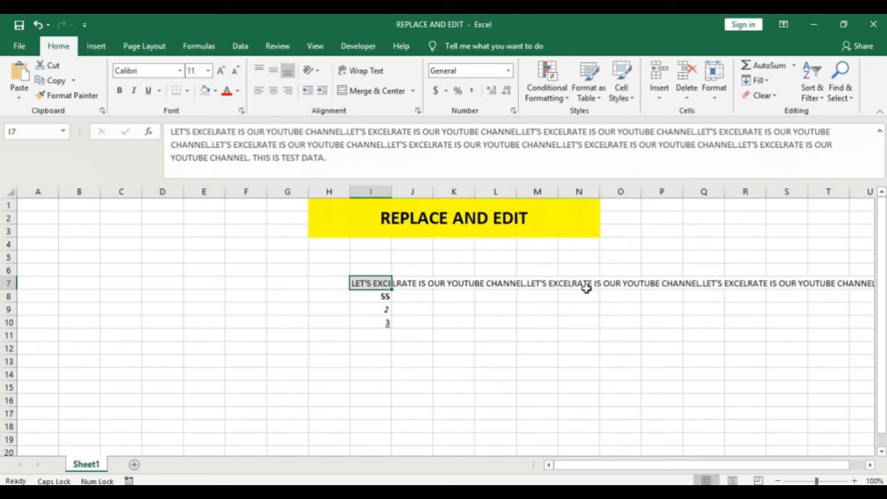
pyautogui.press('Left')
pyautogui.press('Left')
pyautogui.press('Left')
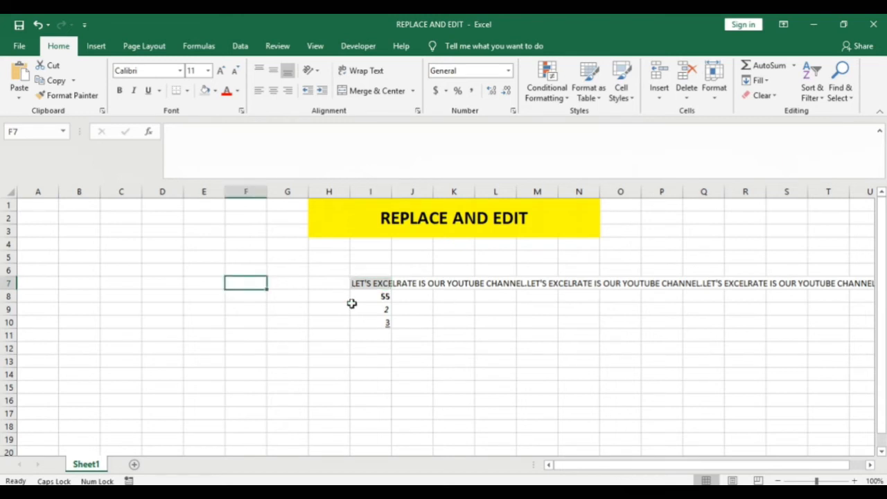
pyautogui.click(179, 268)
pyautogui.click(214, 273)
pyautogui.doubleClick(204, 270)
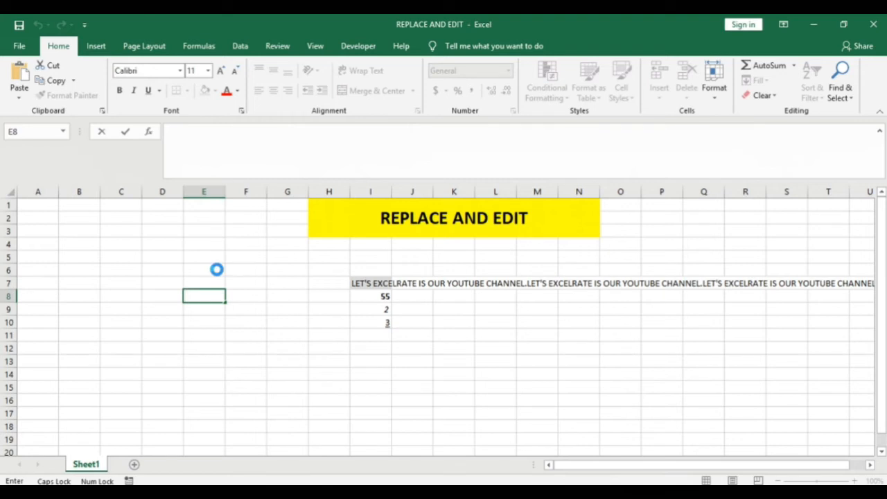
pyautogui.click(229, 239)
pyautogui.press('F2')
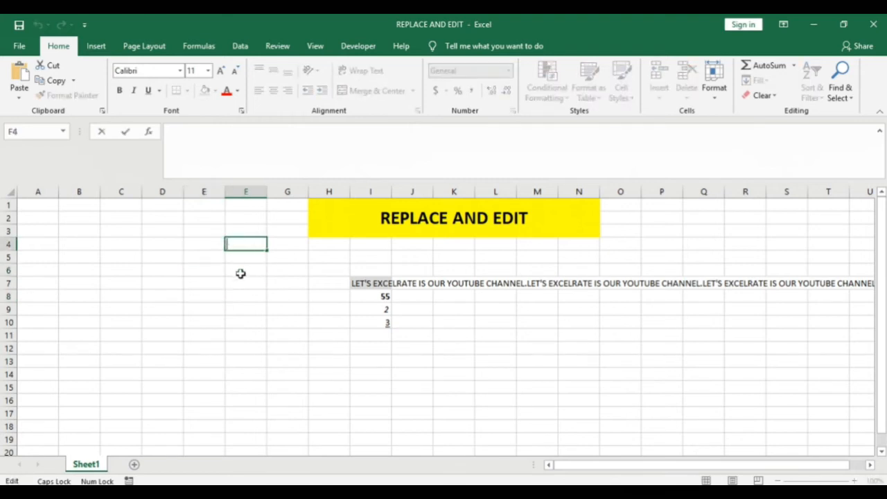
pyautogui.press('Escape')
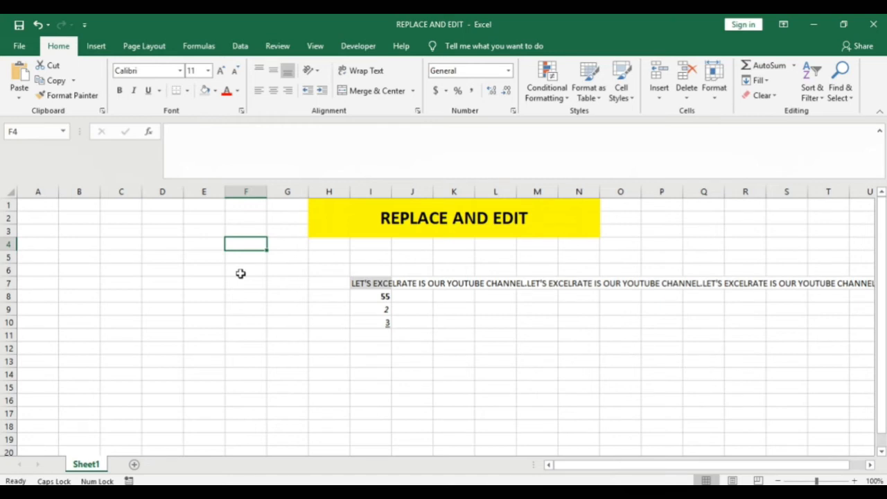
pyautogui.doubleClick(244, 243)
pyautogui.click(239, 256)
pyautogui.click(248, 307)
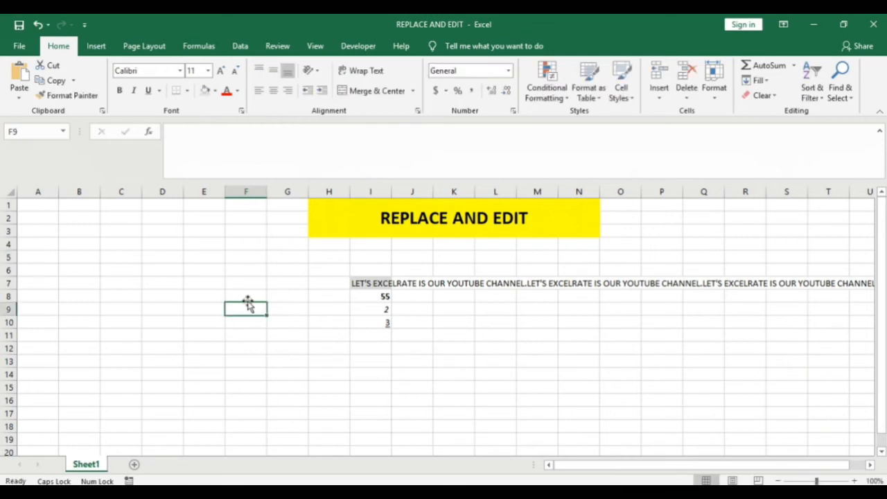
pyautogui.click(248, 272)
pyautogui.doubleClick(248, 272)
pyautogui.click(206, 322)
pyautogui.click(200, 295)
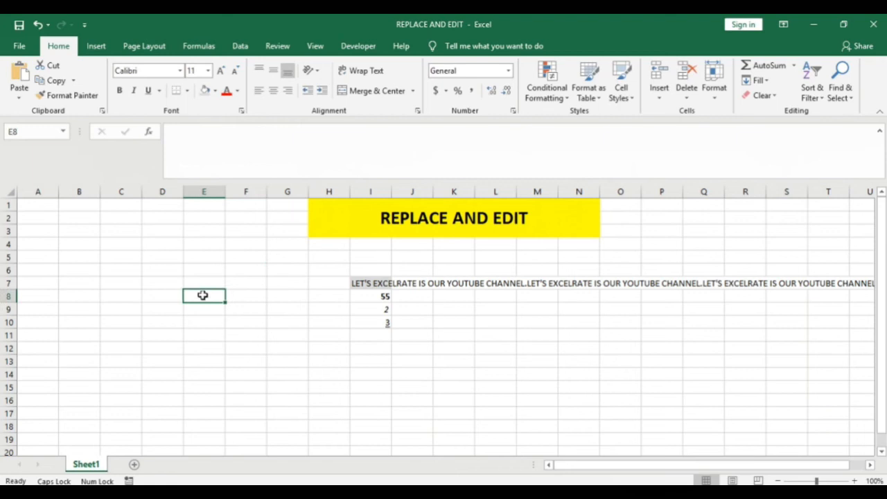
pyautogui.click(369, 284)
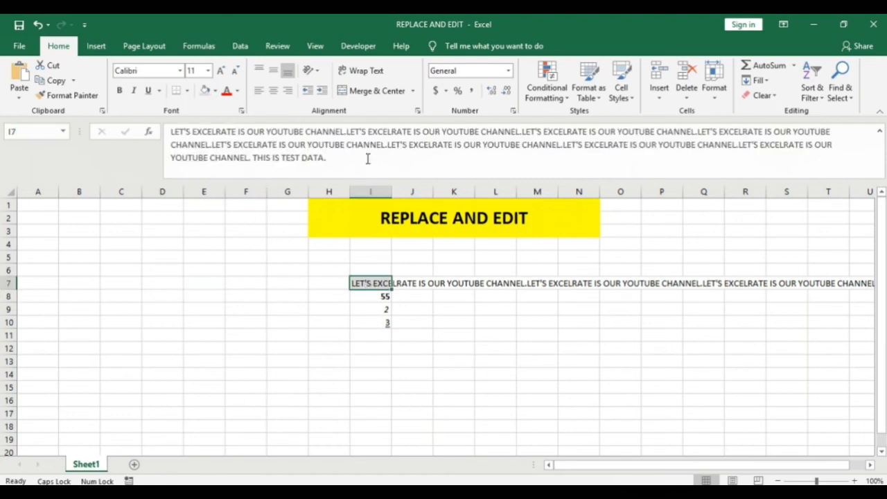
pyautogui.click(208, 306)
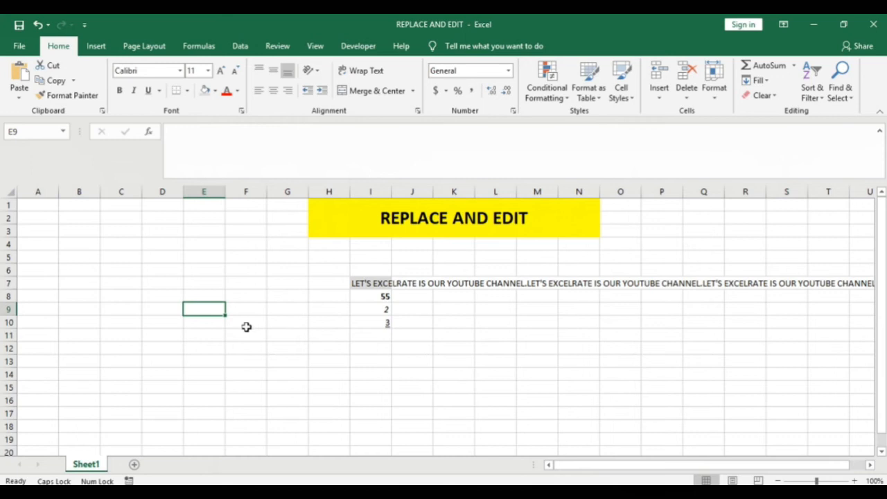
# Turn off the advanced editing option "Allow editing directly in cells" and apply the change.
pyautogui.click(21, 46)
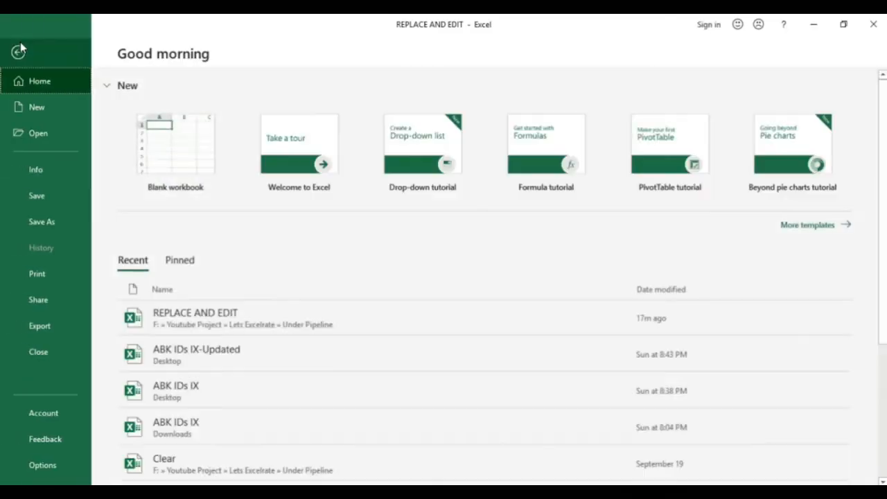
pyautogui.click(41, 465)
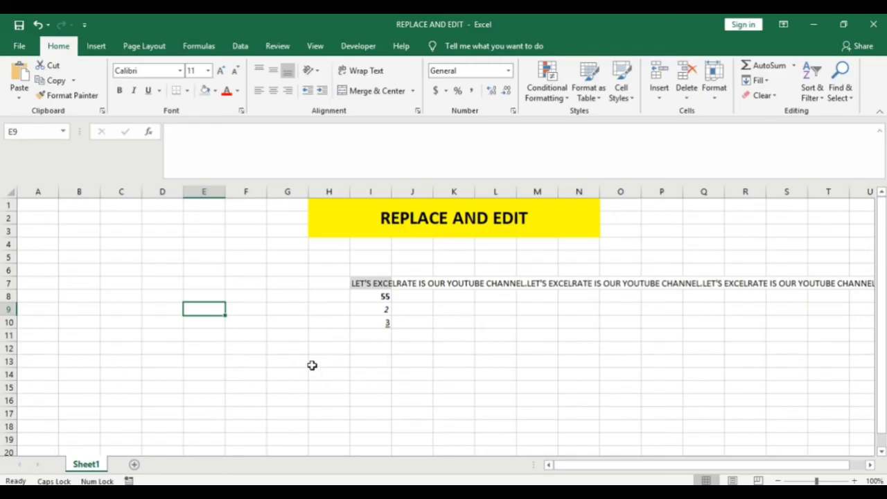
pyautogui.click(208, 187)
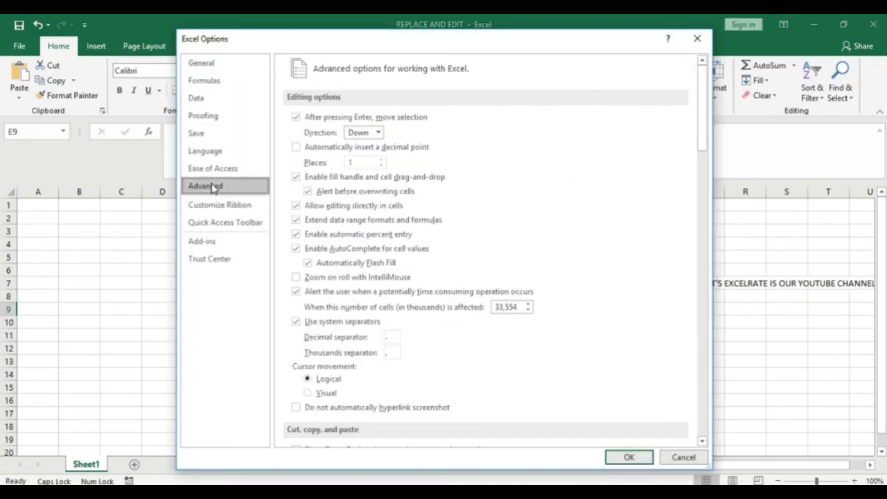
pyautogui.click(303, 210)
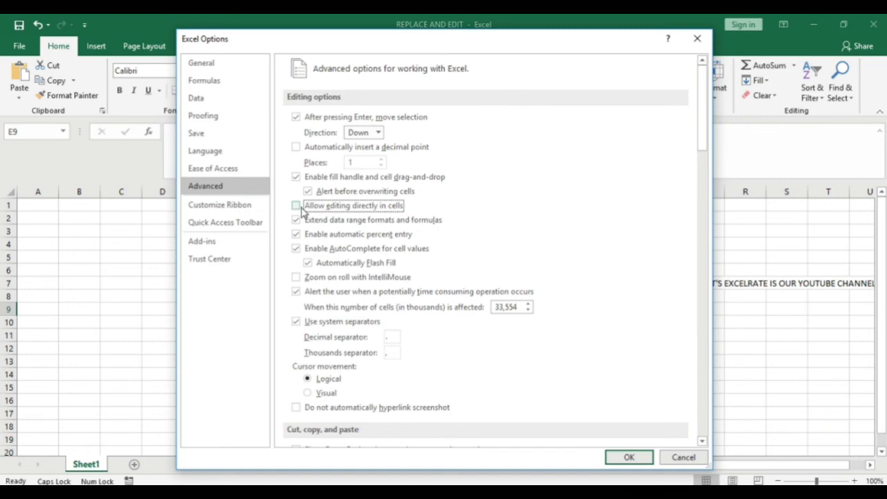
pyautogui.click(627, 459)
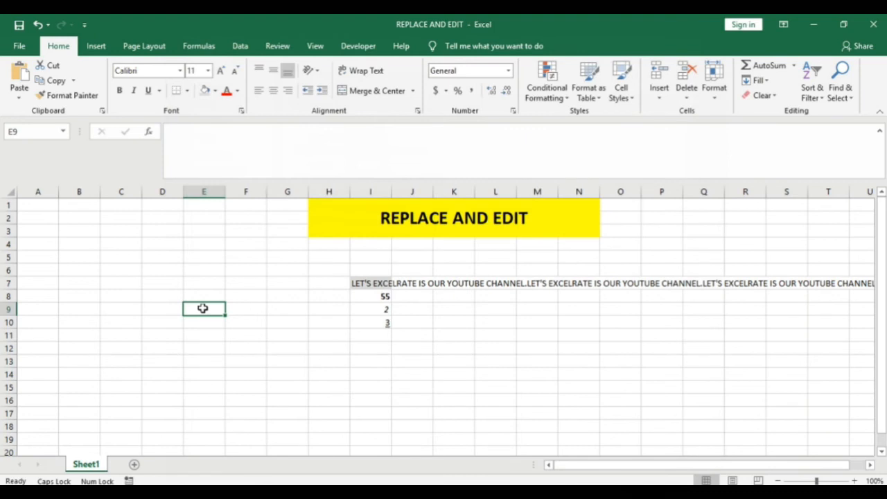
# Enter HI in cell E10 by way of the formula bar.
pyautogui.click(202, 283)
pyautogui.click(203, 245)
pyautogui.click(208, 318)
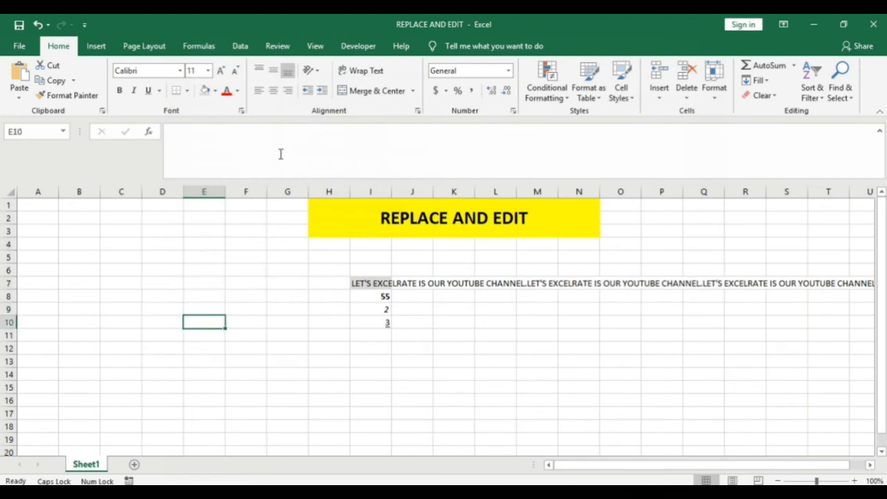
pyautogui.click(274, 131)
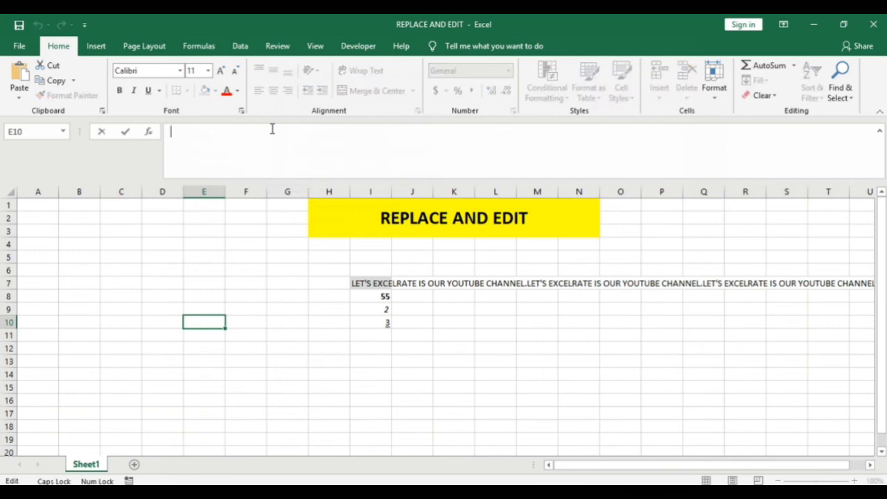
pyautogui.write('HI')
pyautogui.press('Return')
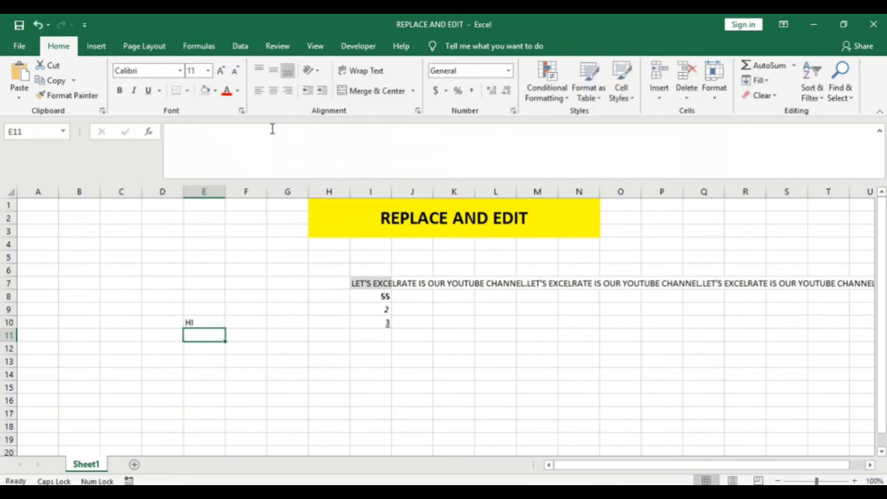
# Enter ASDFASF in cell E11 and ASDFADS in cell E12.
pyautogui.write('ASDFASF')
pyautogui.press('Return')
pyautogui.write('ASDFADS')
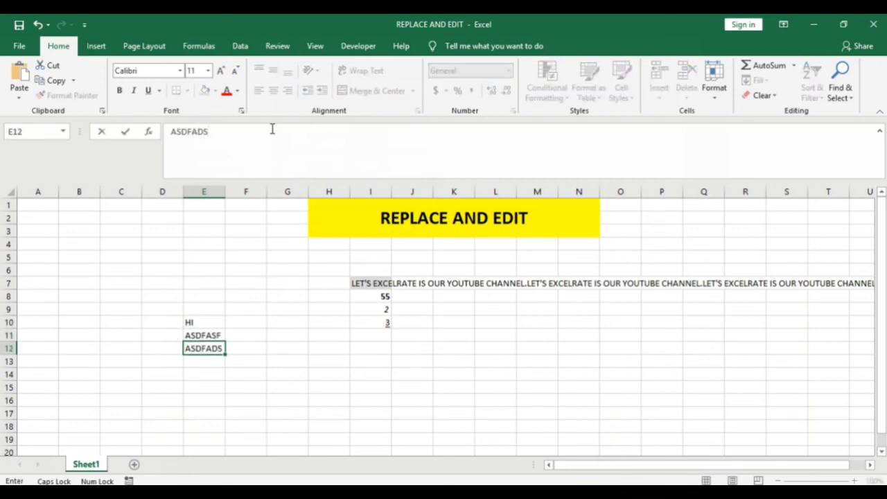
pyautogui.click(215, 378)
# Open the text of cell E11 for editing in the formula bar twice, leaving each time without altering it.
pyautogui.click(206, 340)
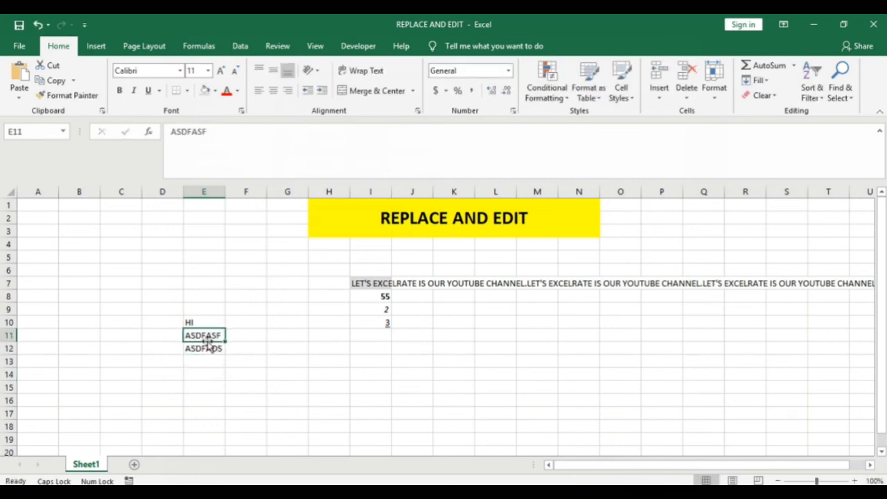
pyautogui.press('F2')
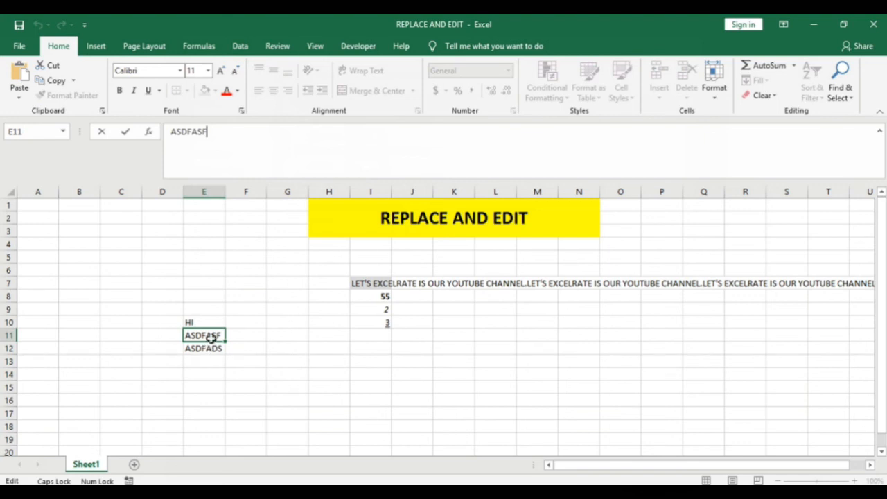
pyautogui.press('Escape')
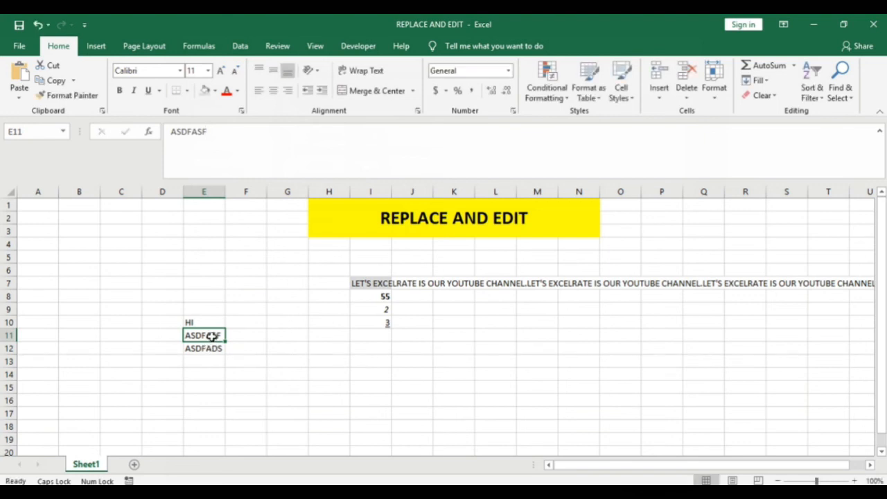
pyautogui.click(242, 133)
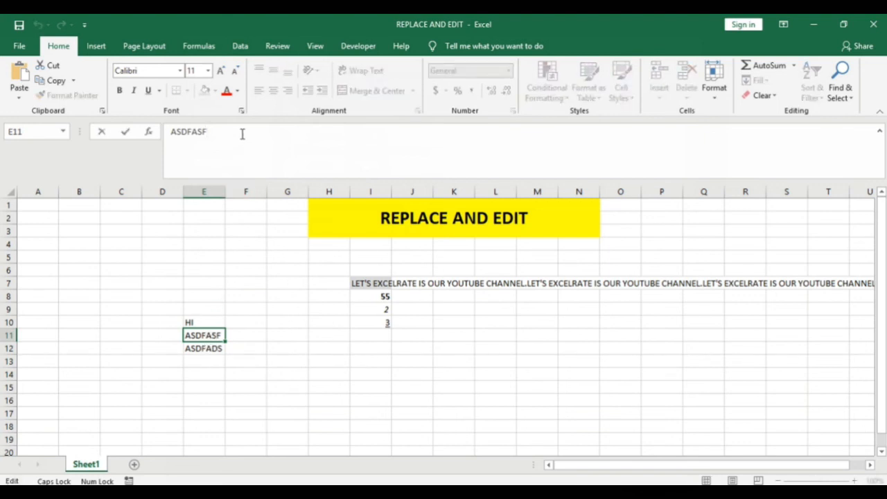
pyautogui.press('Return')
pyautogui.press('Up')
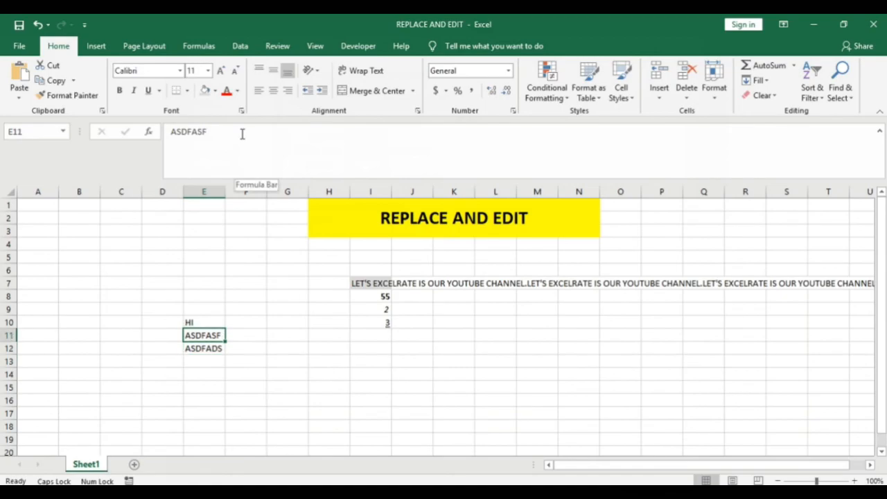
# Turn the advanced editing option "Allow editing directly in cells" back on and apply the change.
pyautogui.click(19, 45)
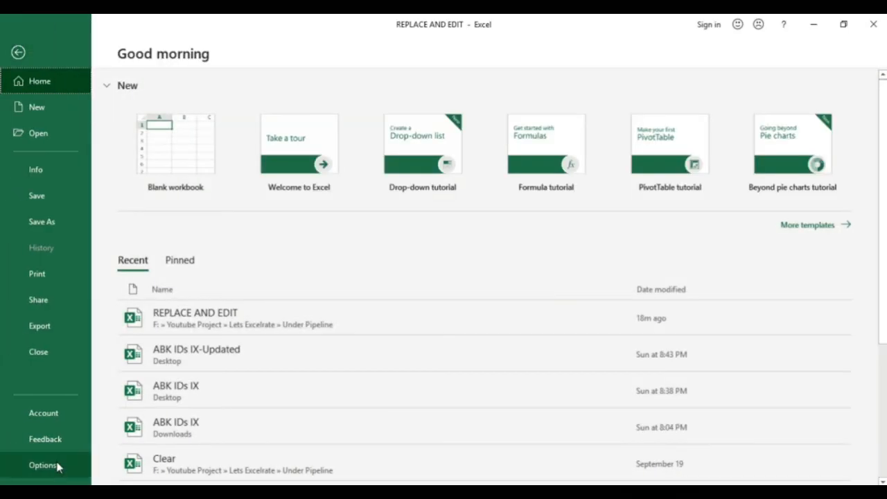
pyautogui.click(58, 468)
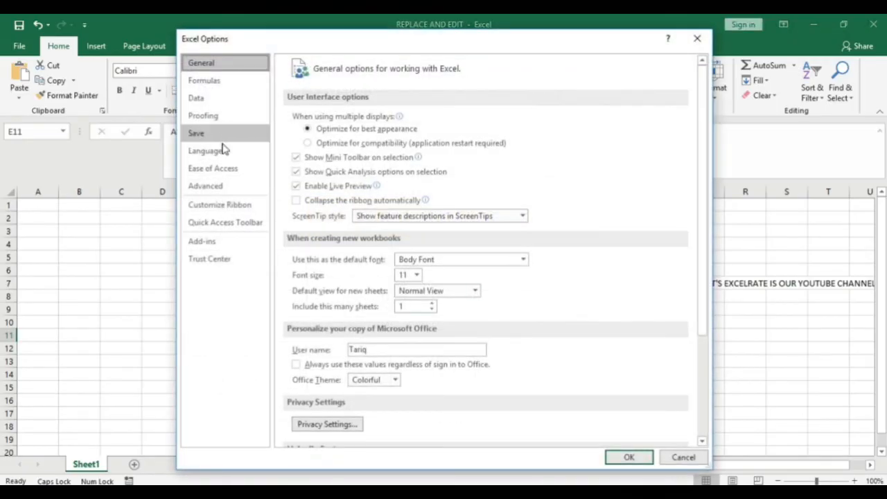
pyautogui.click(205, 186)
pyautogui.click(312, 207)
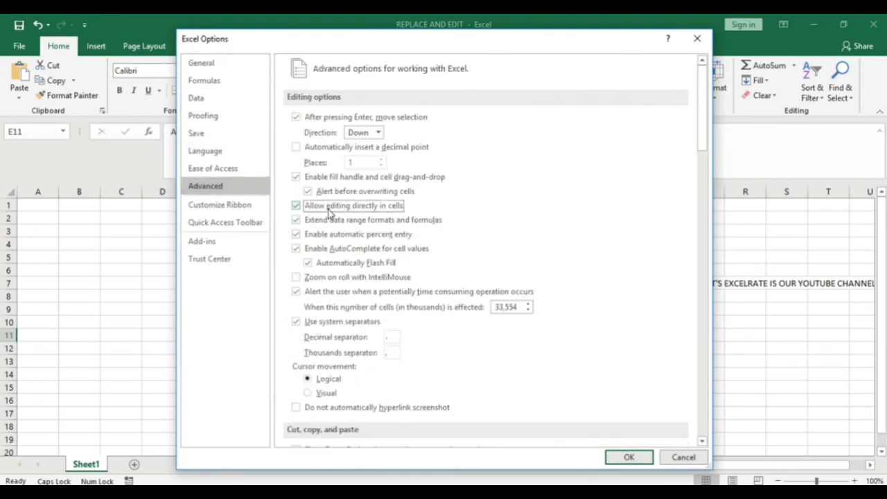
pyautogui.click(626, 457)
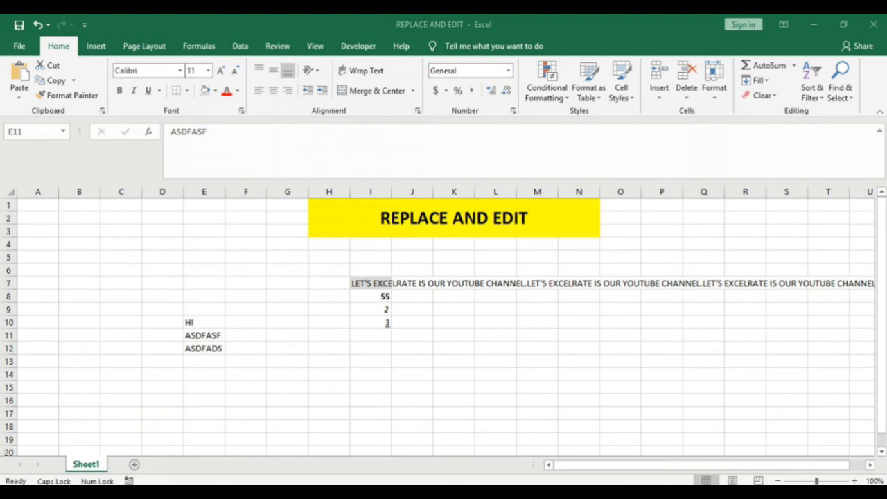
pyautogui.click(201, 256)
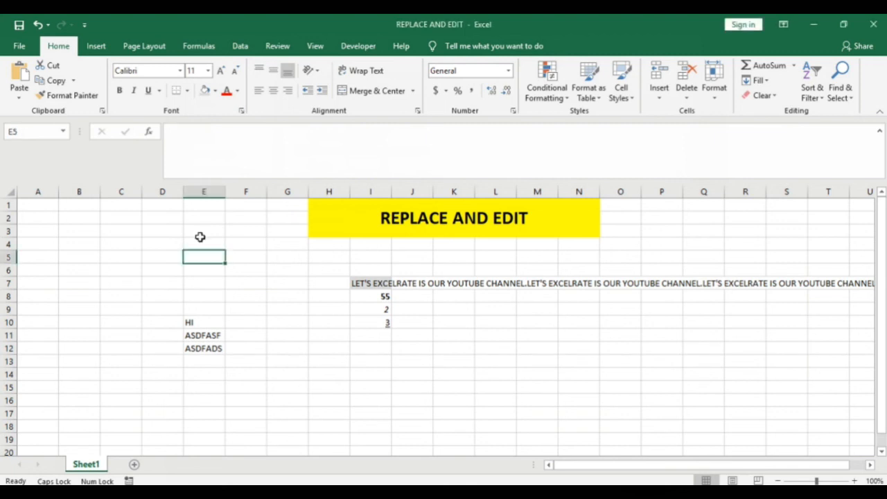
pyautogui.press('Down')
pyautogui.press('Down')
pyautogui.press('Down')
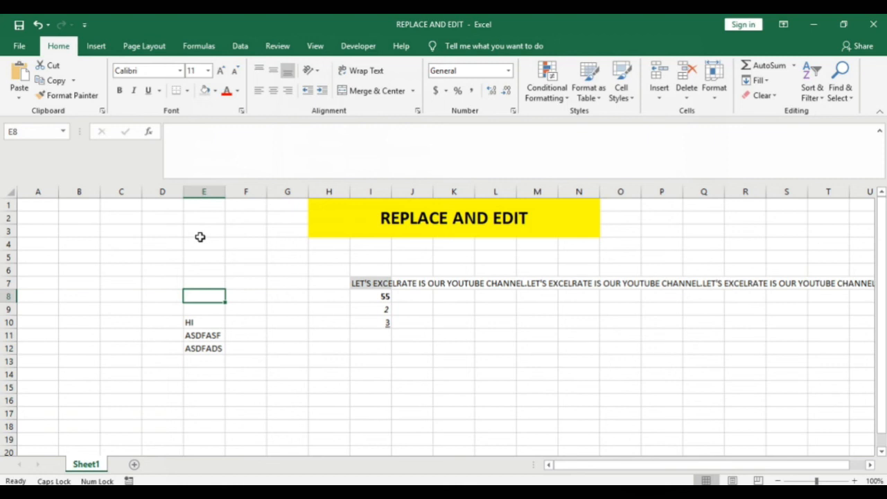
pyautogui.press('Right')
pyautogui.press('Right')
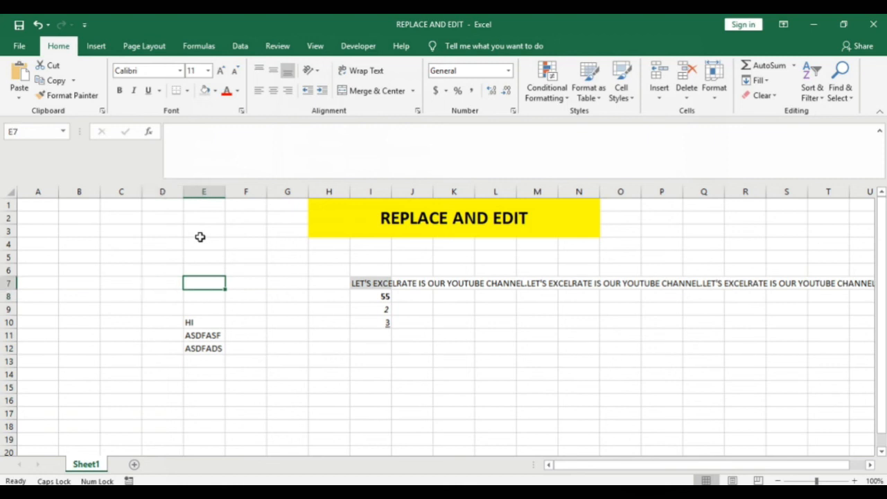